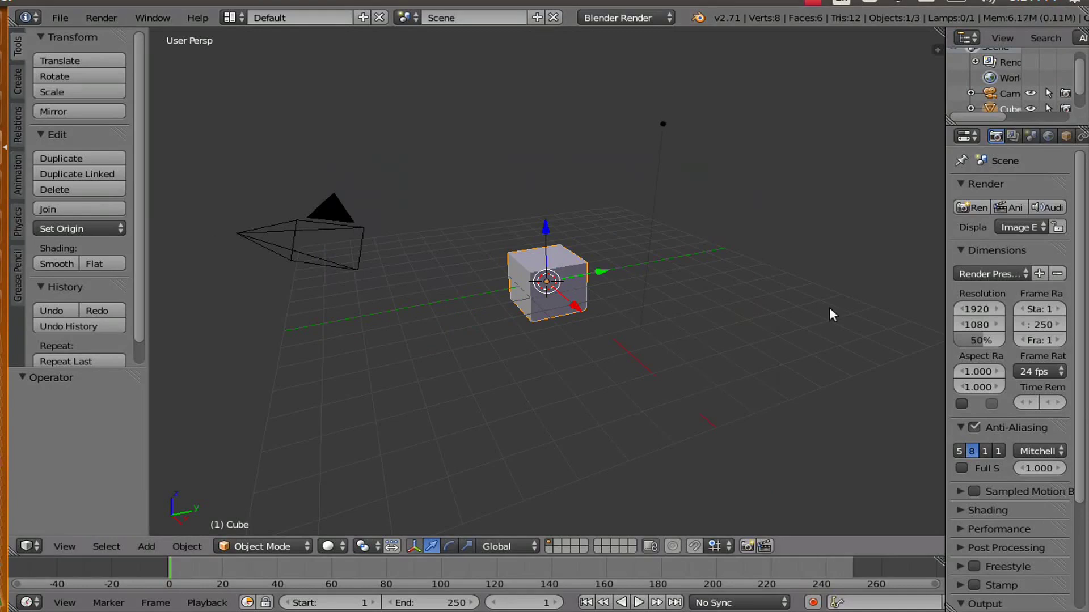
- Set 30 fps, then turn the 3D view into a Compositing node editor with Use Nodes and Backdrop
click(1036, 370)
click(1013, 450)
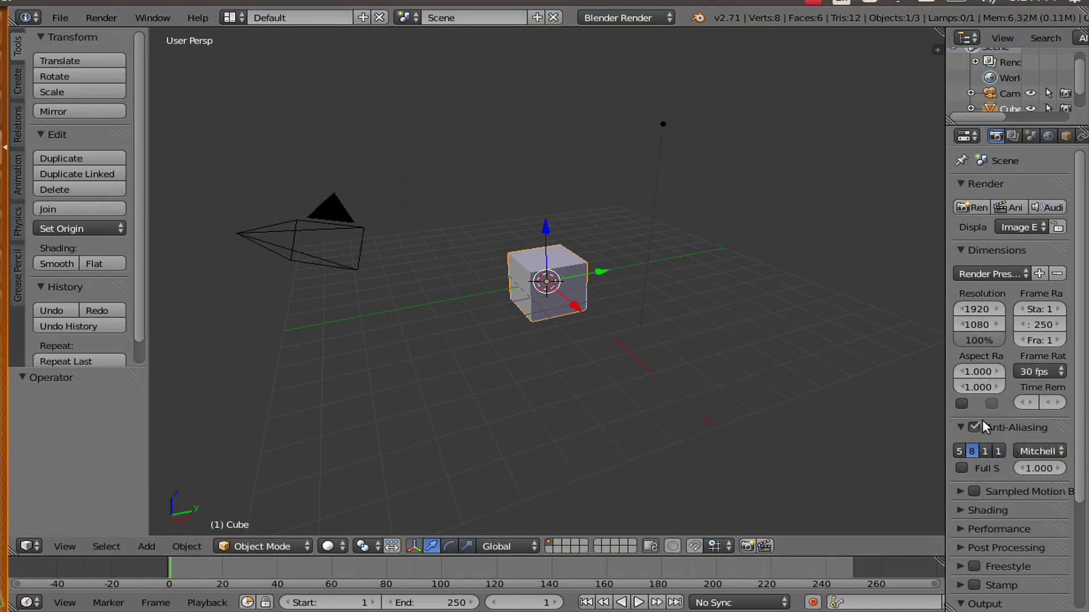
click(26, 544)
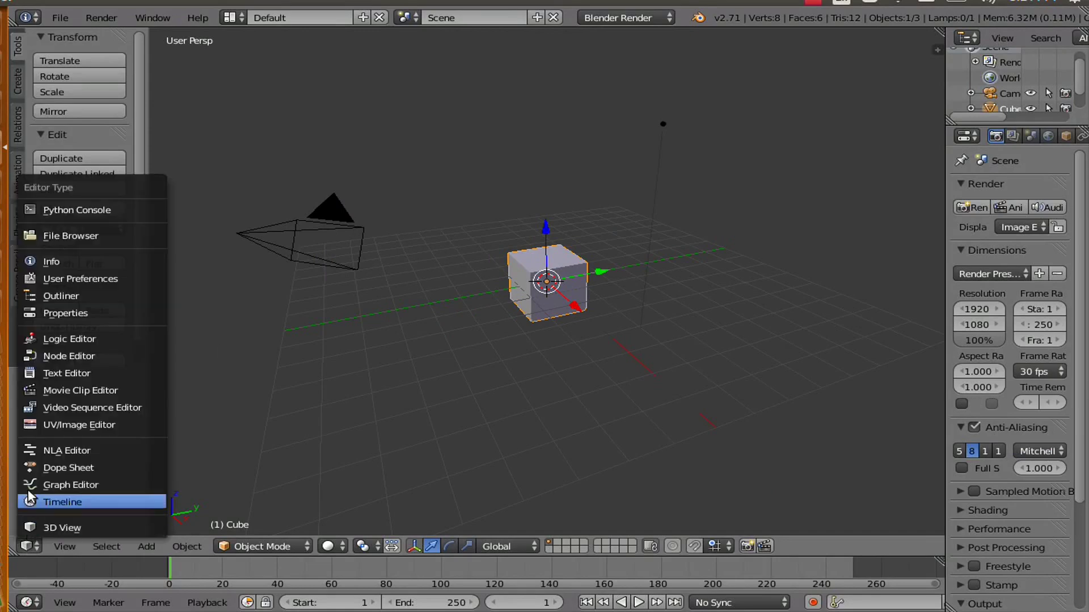
click(38, 353)
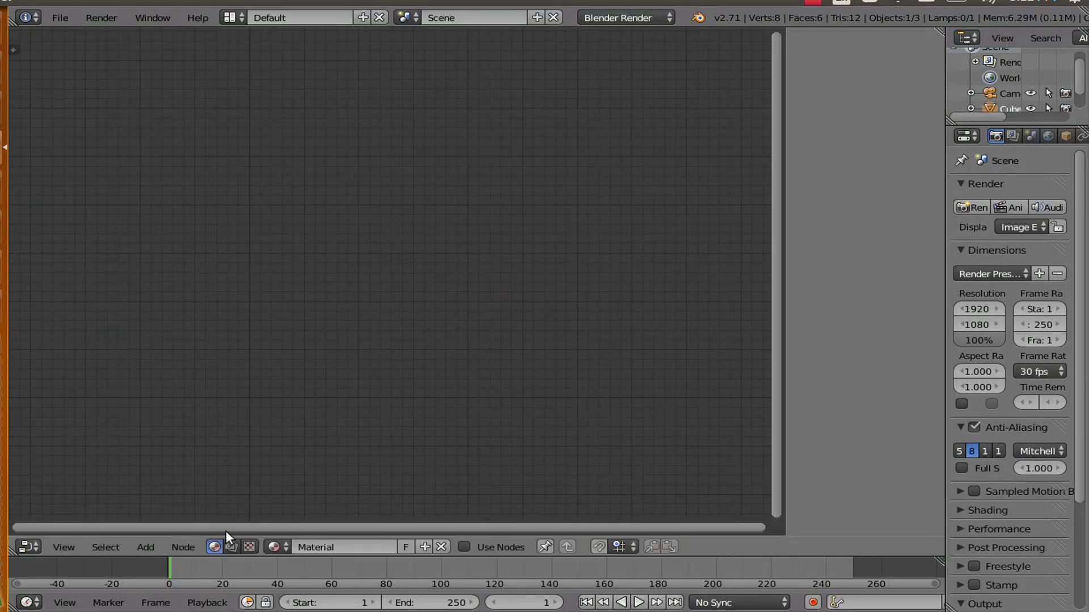
click(231, 547)
click(271, 547)
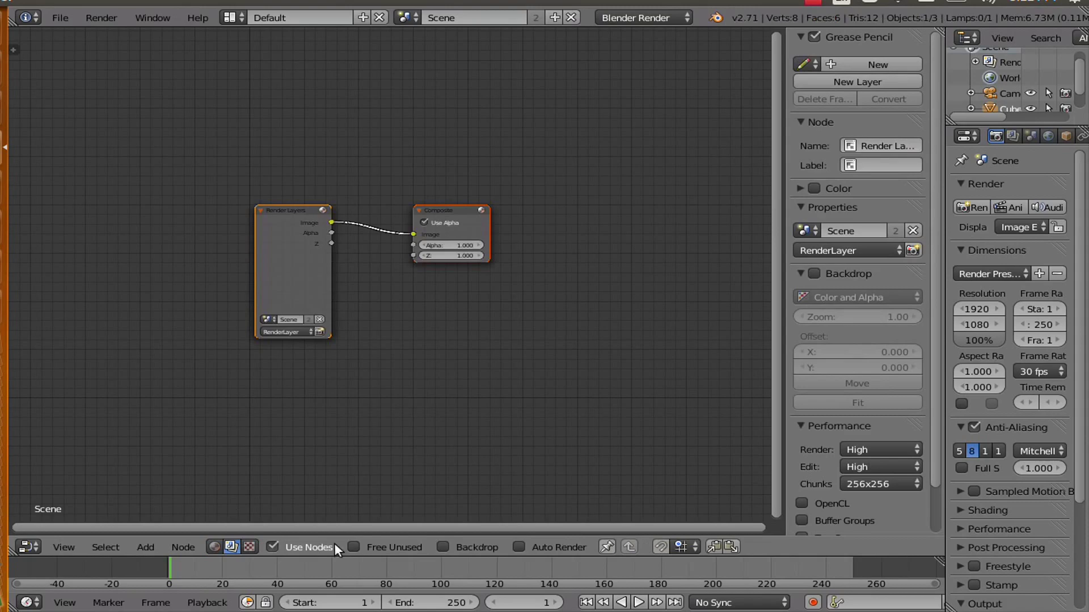
click(443, 546)
scroll(312, 341, up, 2)
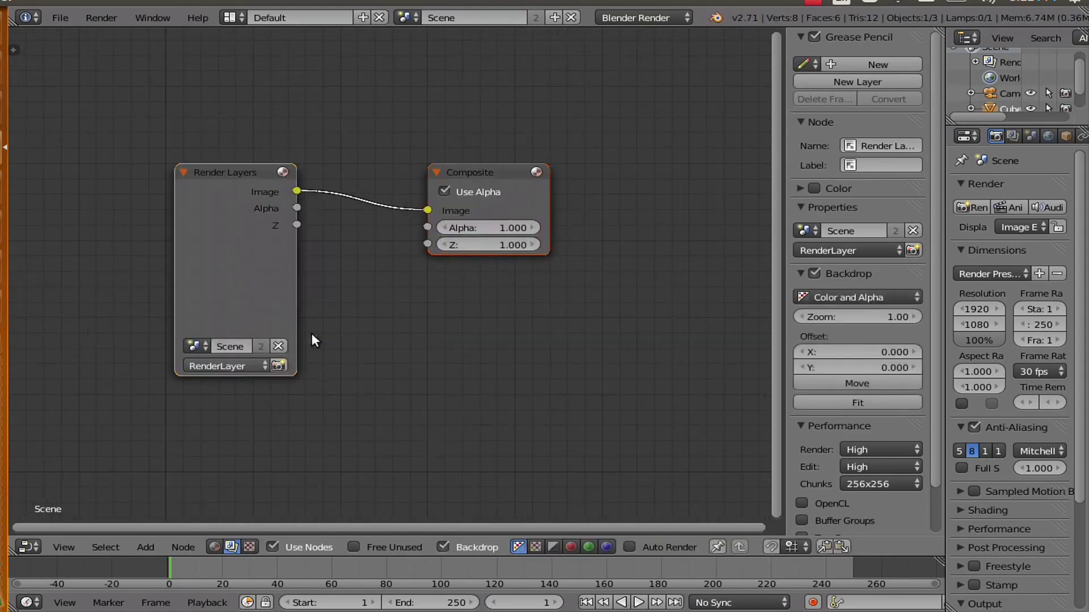
- Replace the Render Layers node with a Movie Clip node loaded with greentut/footage.mp4
click(211, 212)
key(x)
key(shift+a)
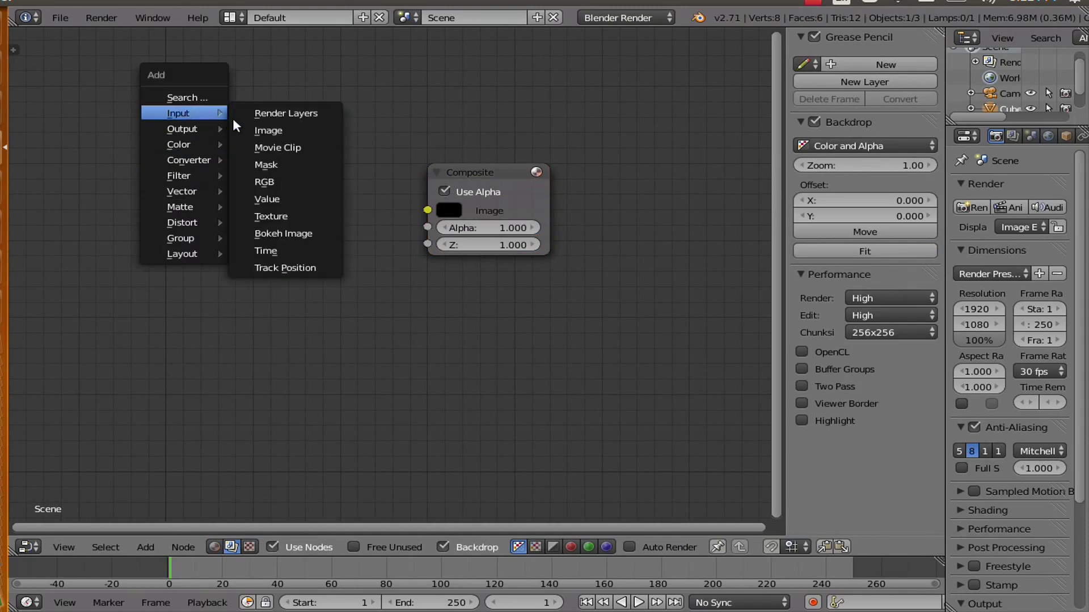
click(267, 147)
click(114, 124)
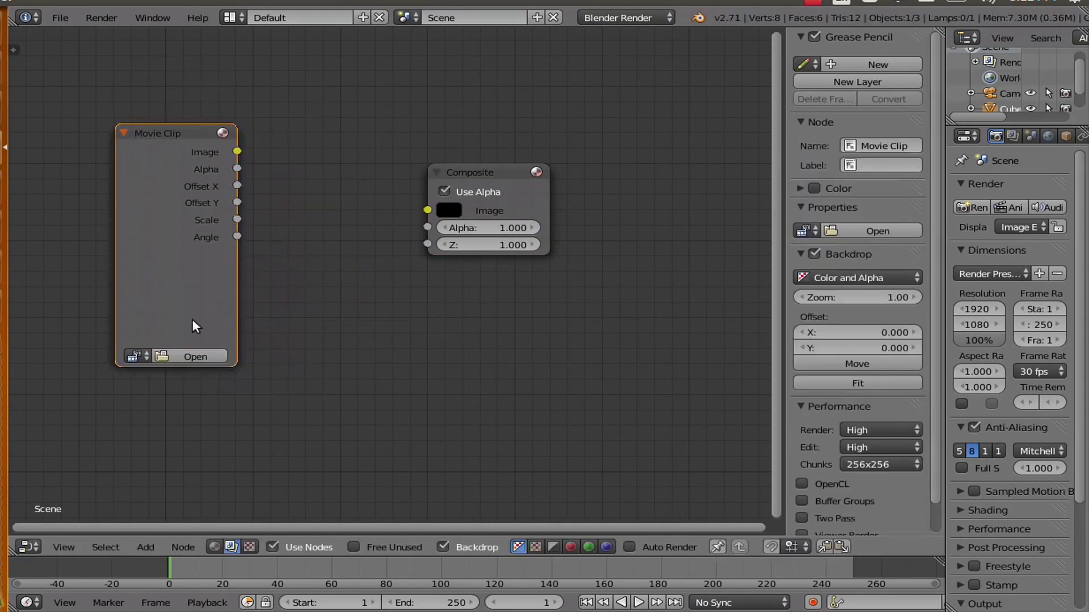
click(216, 359)
click(56, 314)
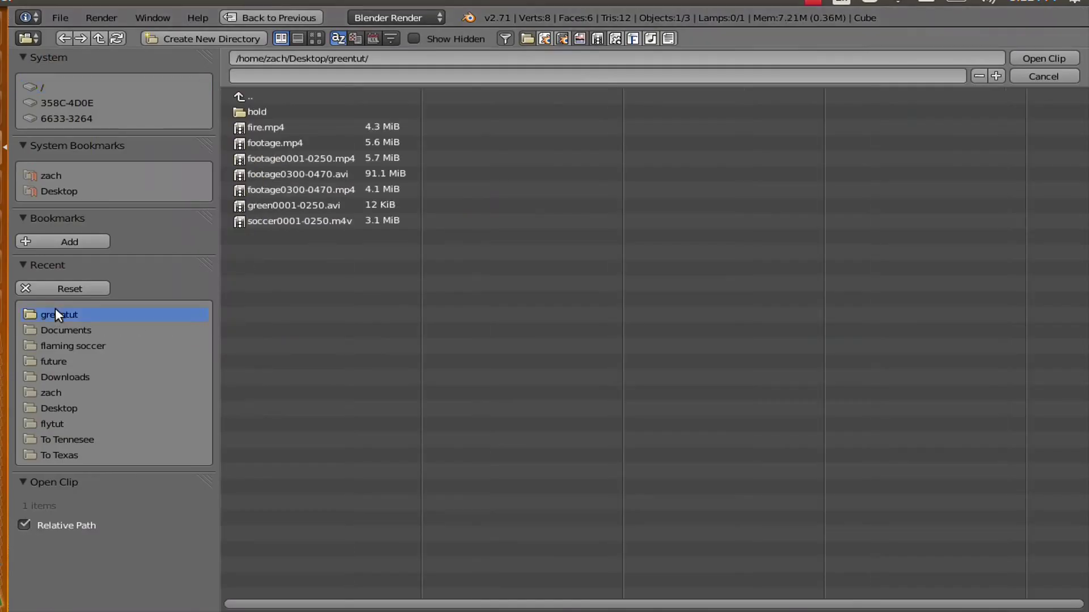
click(277, 144)
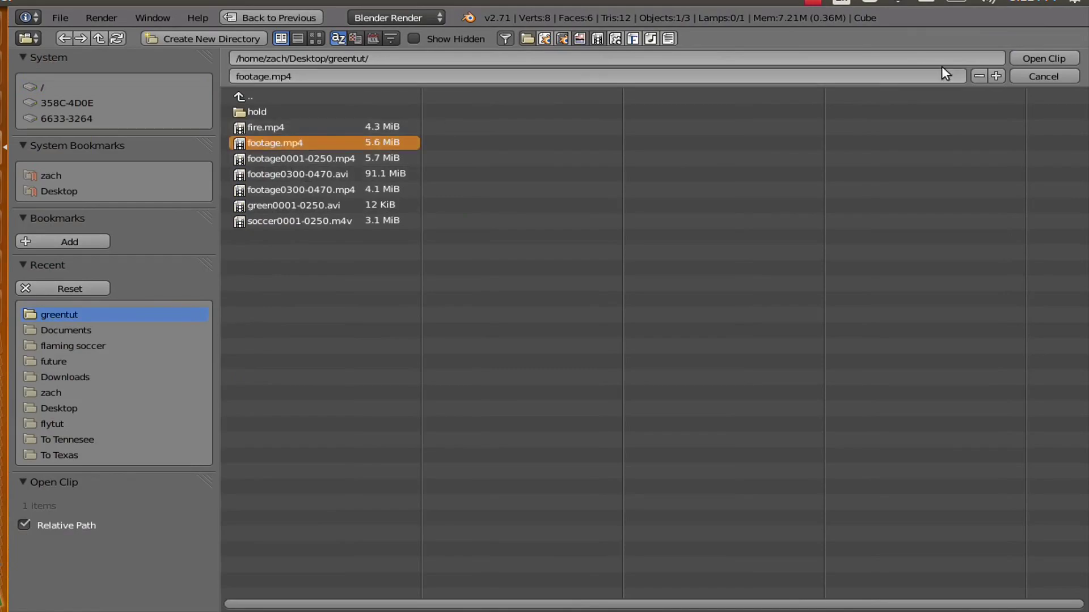
click(1022, 58)
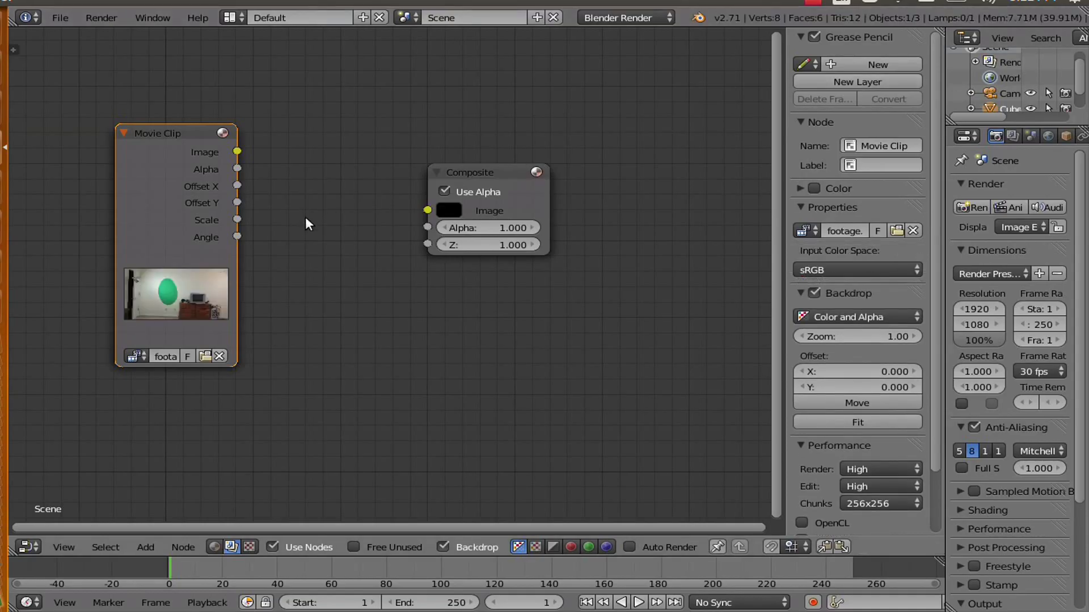
- Link the clip's Image into a new Viewer node, fit the backdrop, and shift Viewer and Composite right
key(shift+a)
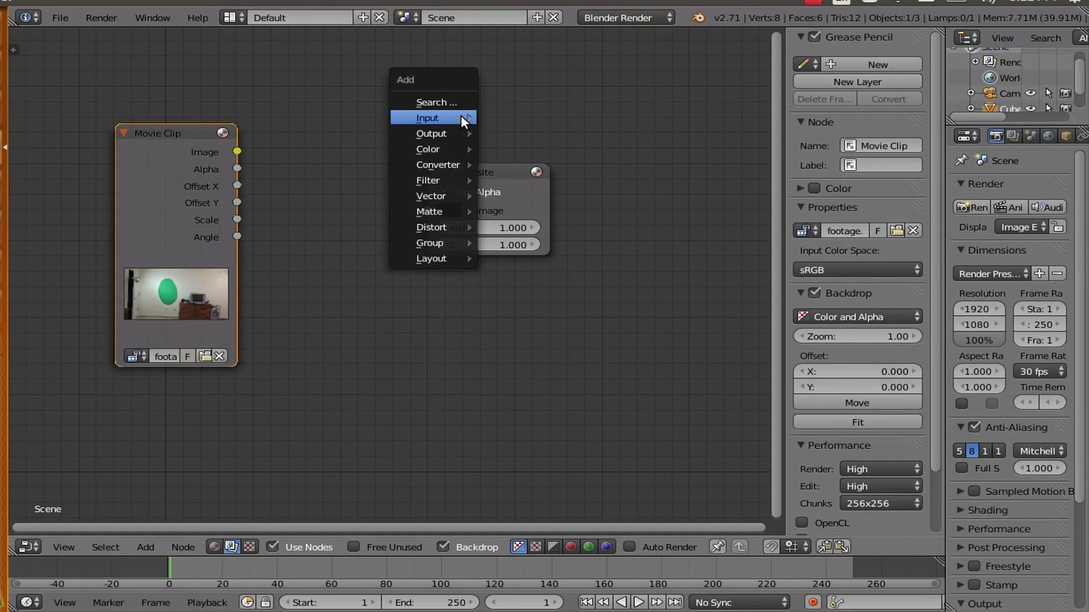
click(499, 143)
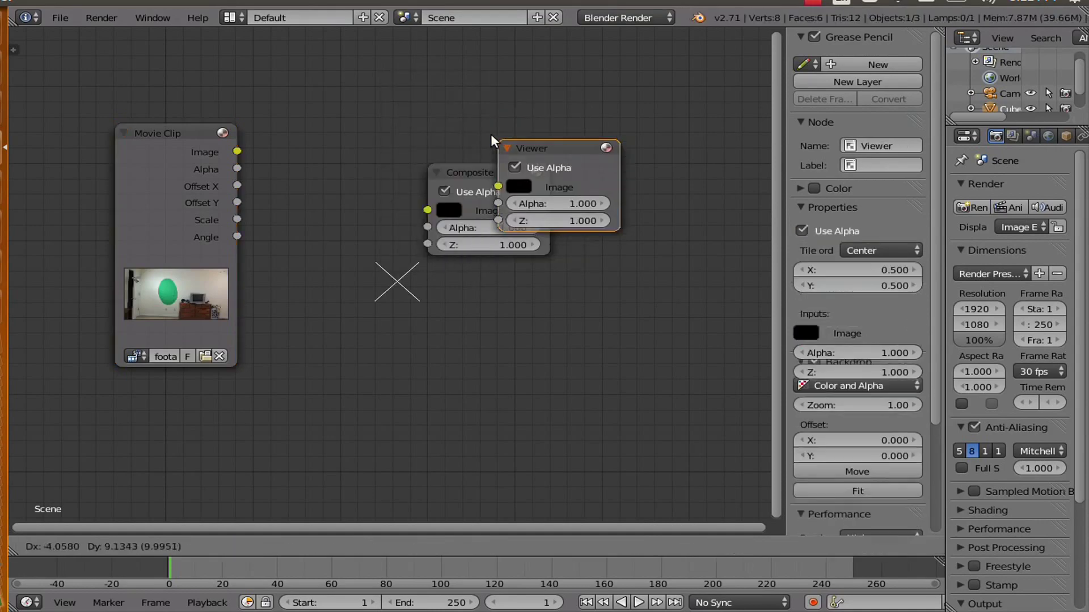
drag(237, 153, 322, 133)
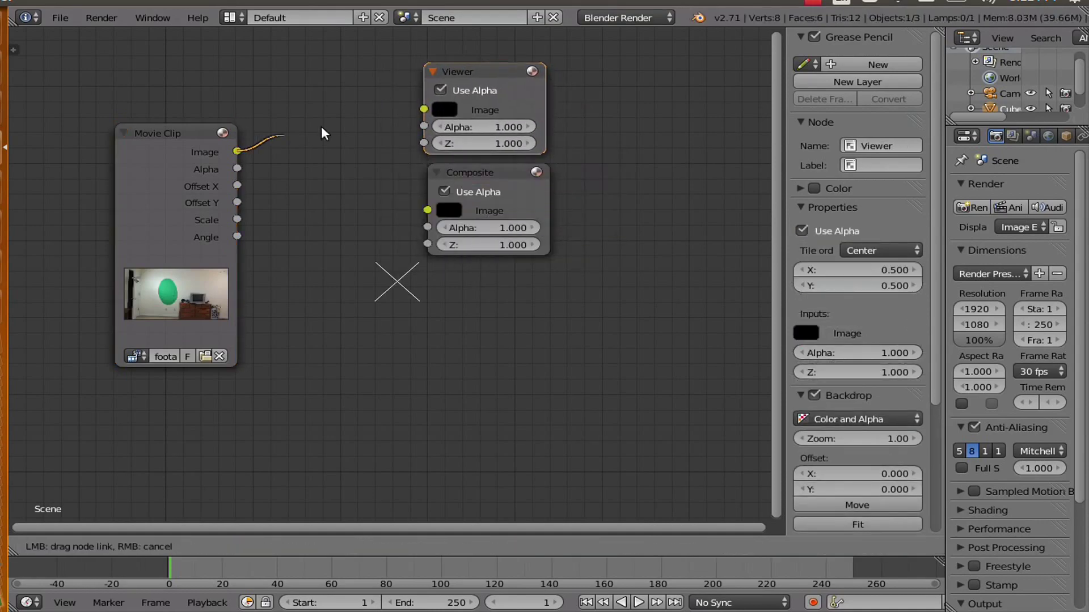
drag(423, 111, 425, 111)
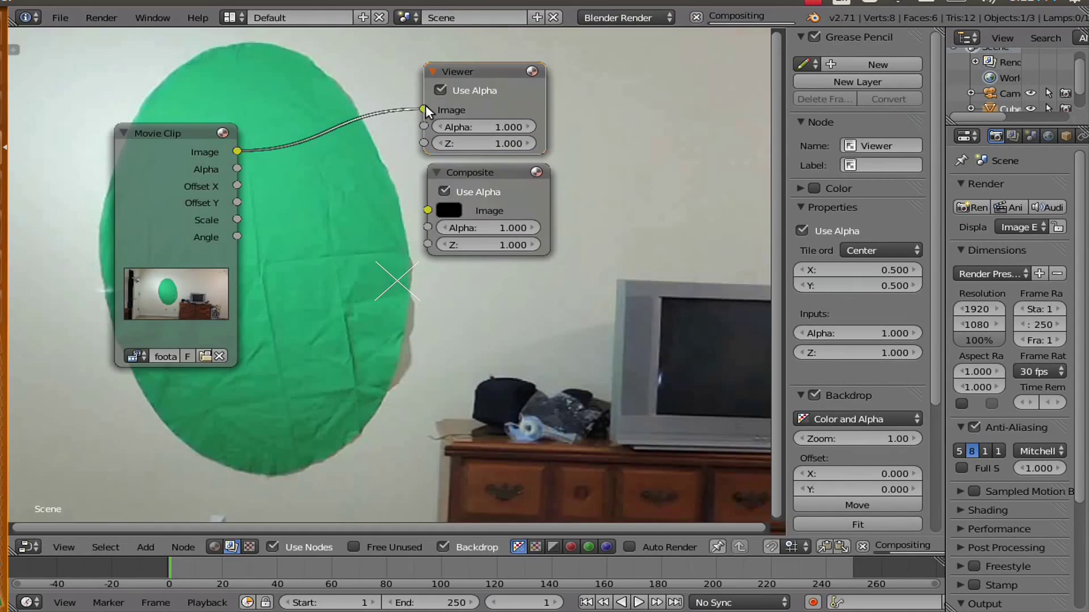
scroll(825, 455, down, 1)
click(828, 505)
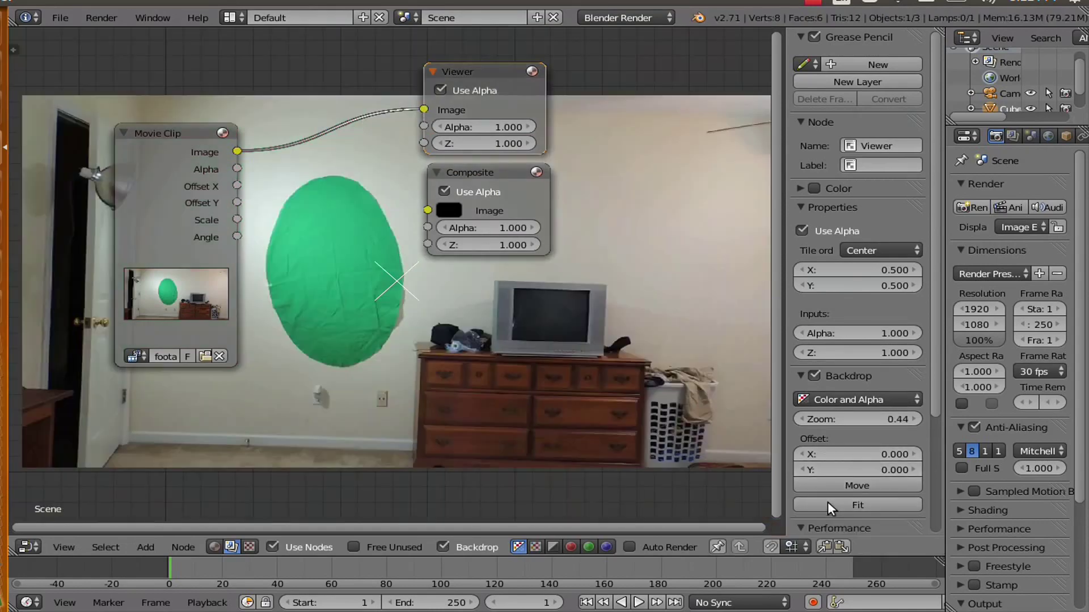
scroll(284, 307, down, 3)
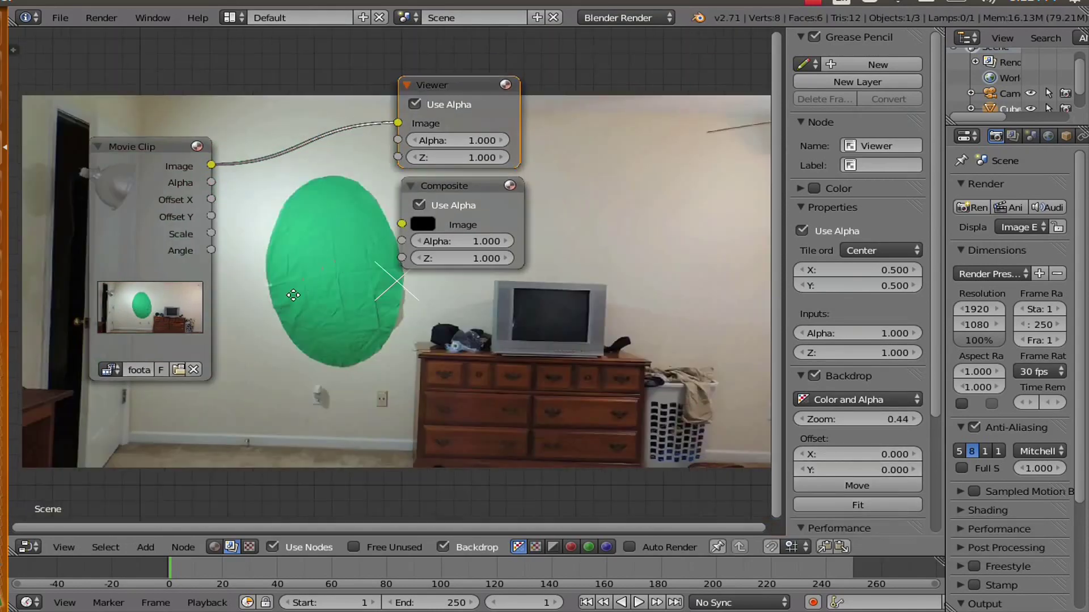
drag(404, 190, 490, 180)
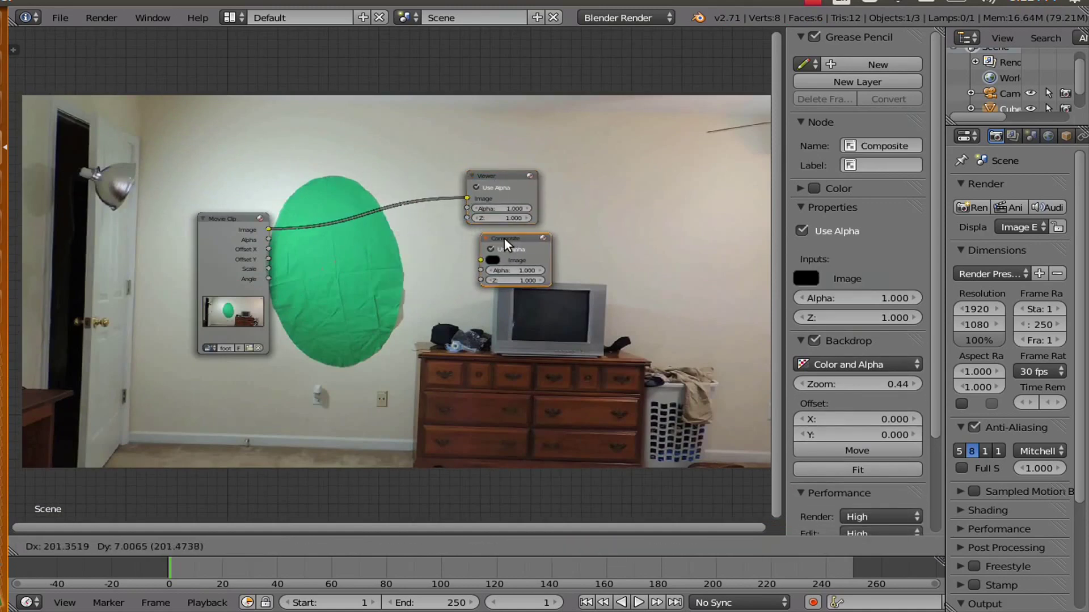
drag(401, 240, 505, 237)
key(shift+a)
mouse_move(310, 317)
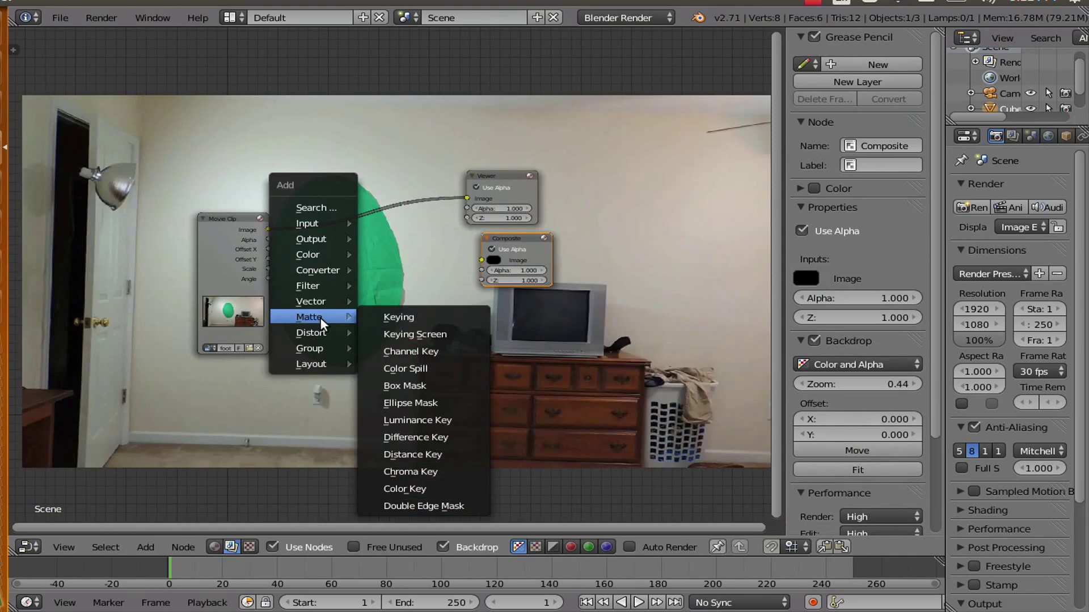
- Insert a green Channel Key between clip and Viewer with High 0.925 and Low 0.909
click(396, 352)
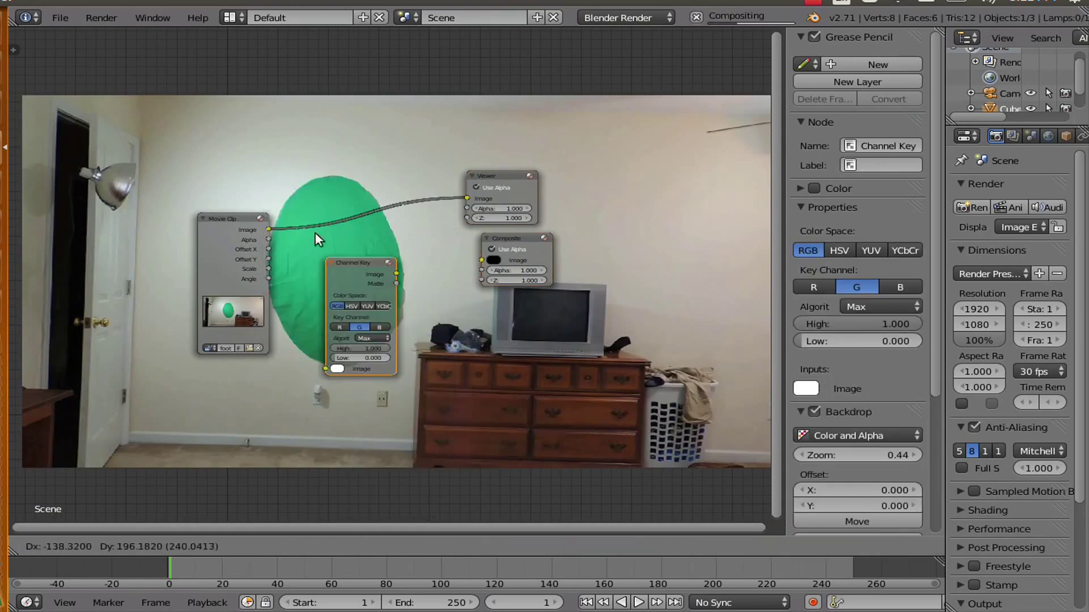
click(303, 195)
scroll(400, 229, up, 3)
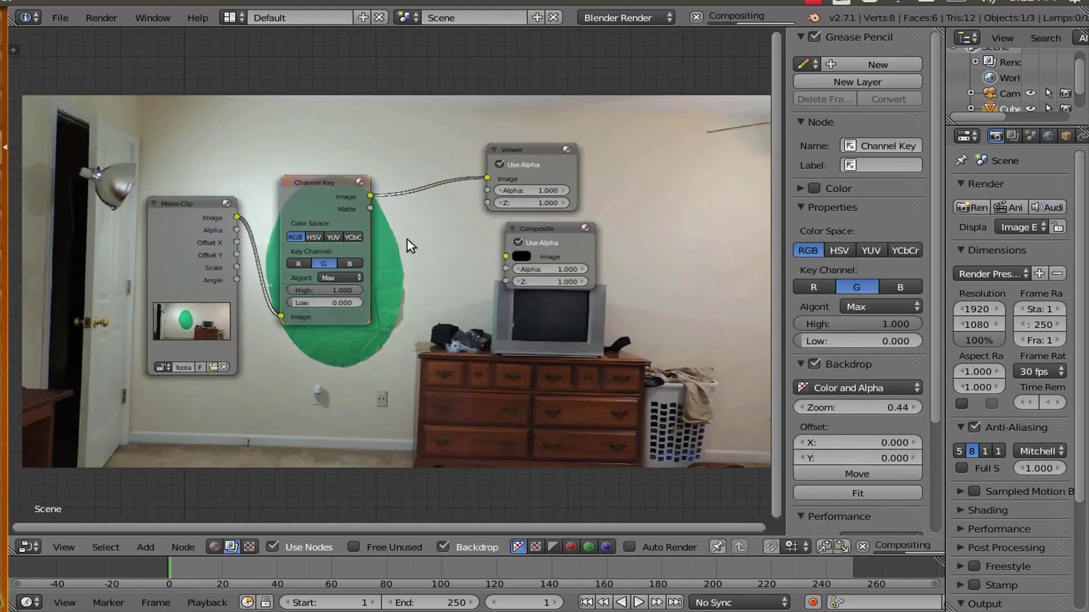
scroll(417, 247, up, 1)
middle_drag(417, 248, 307, 250)
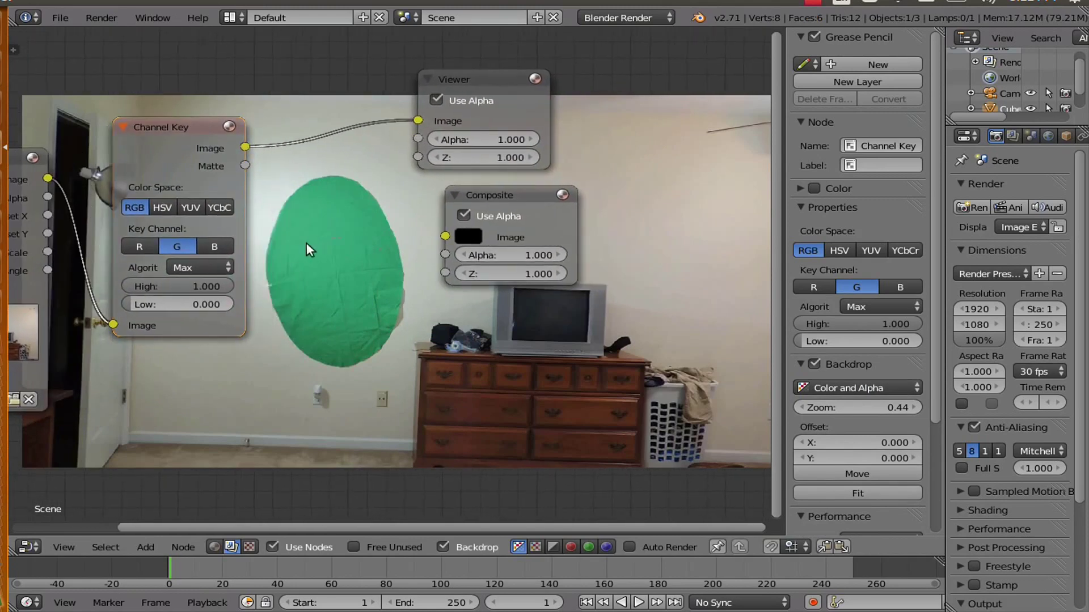
drag(127, 305, 214, 305)
text(.925)
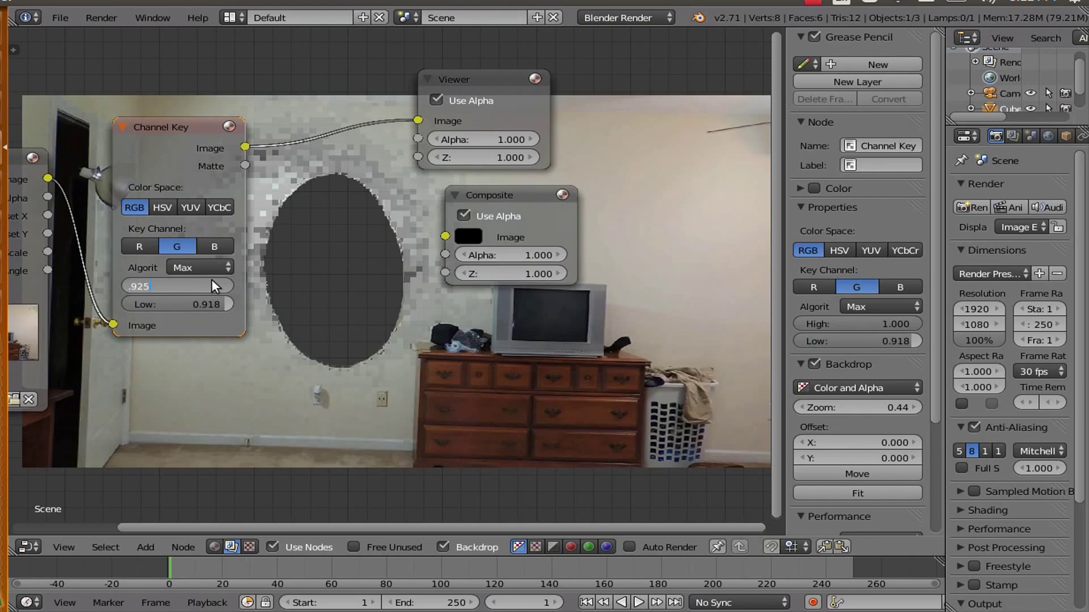
key(Return)
click(220, 304)
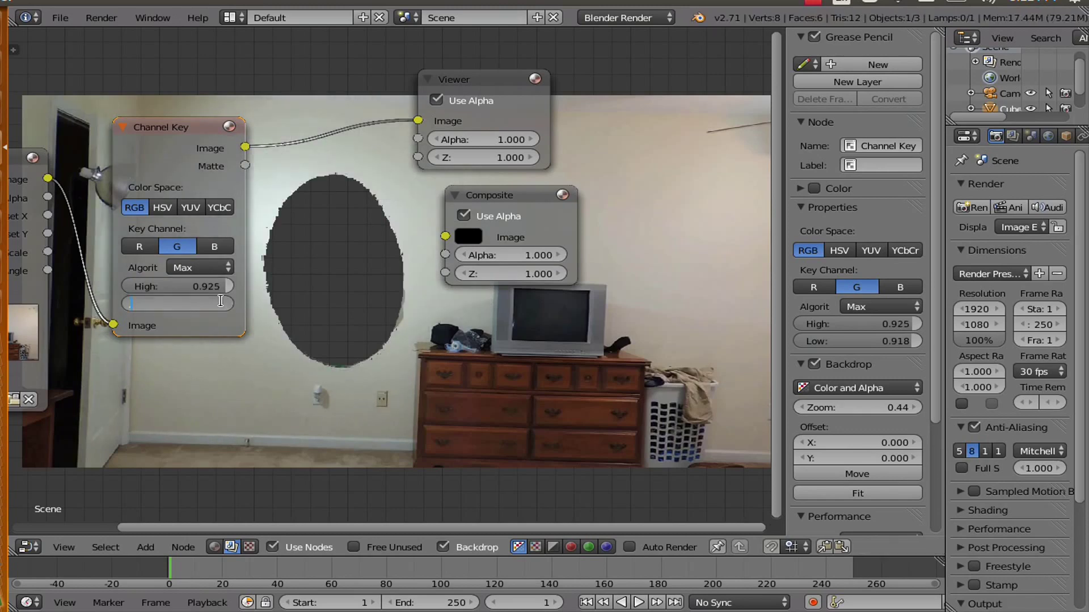
text(.909)
key(Return)
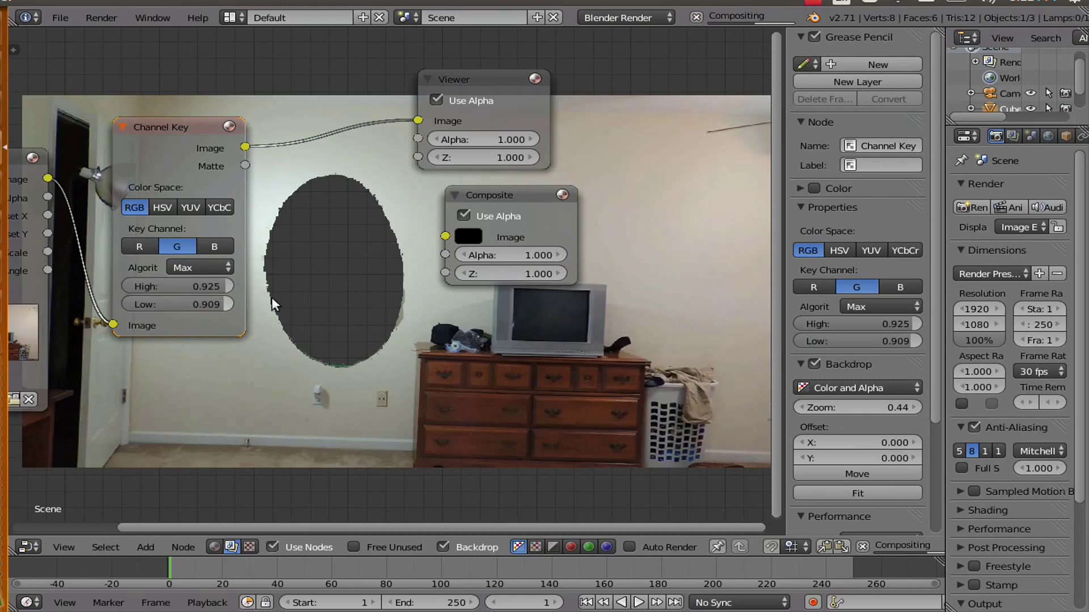
drag(849, 406, 903, 406)
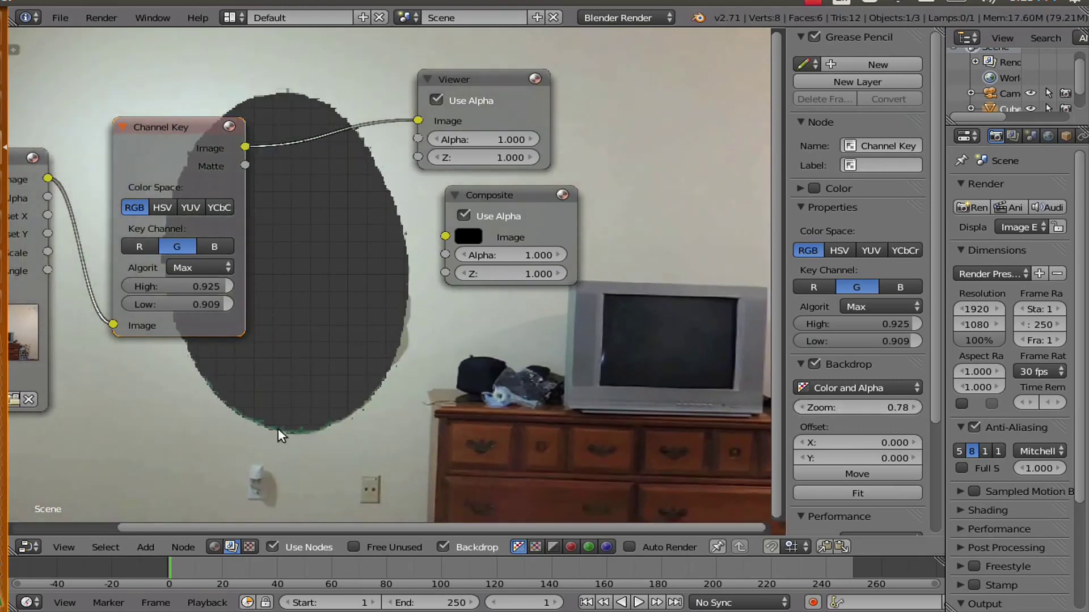
- Drop a Color Spill node onto the Channel Key–Viewer link and move Viewer and Composite right
key(shift+a)
mouse_move(258, 263)
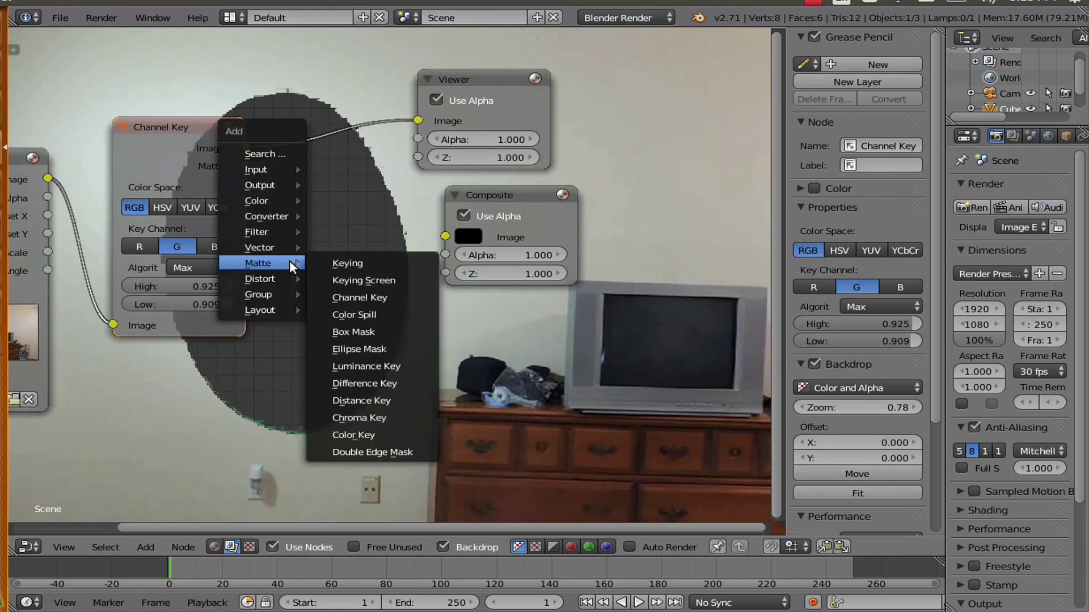
click(353, 314)
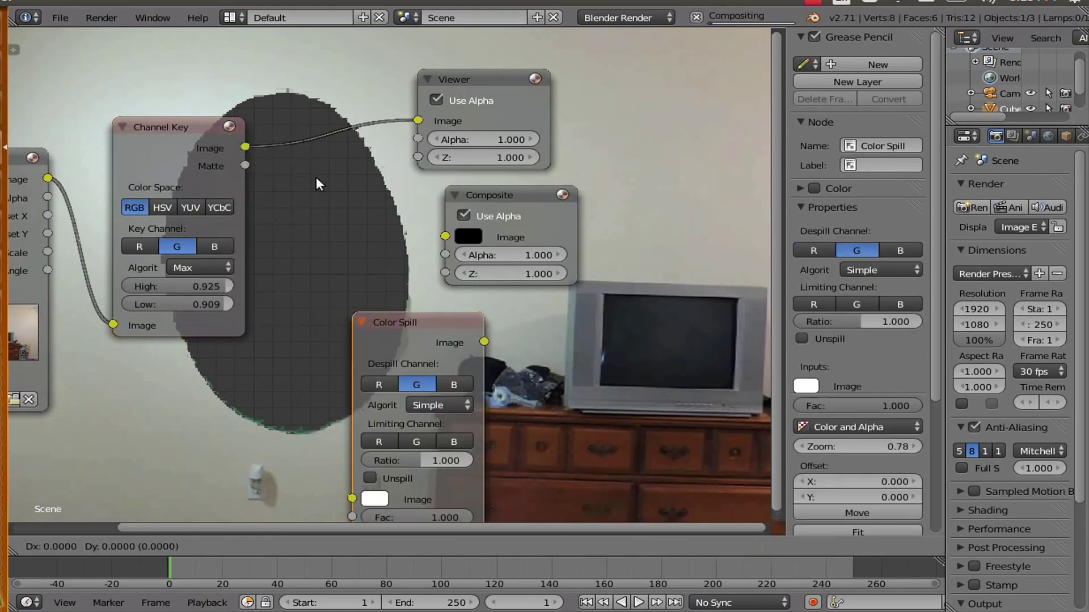
click(277, 97)
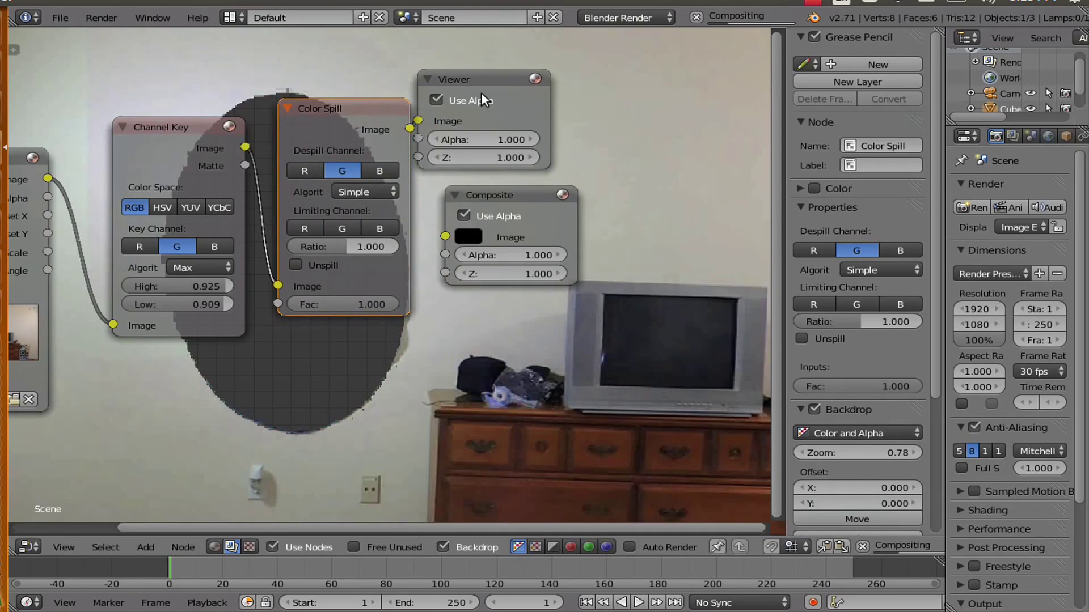
drag(481, 87, 548, 102)
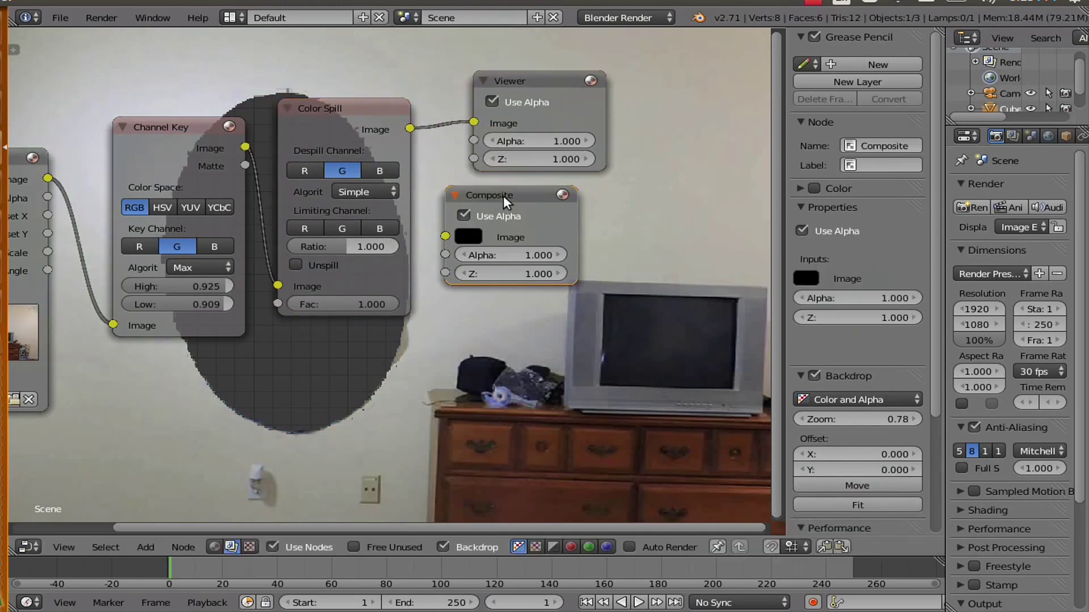
drag(503, 194, 586, 192)
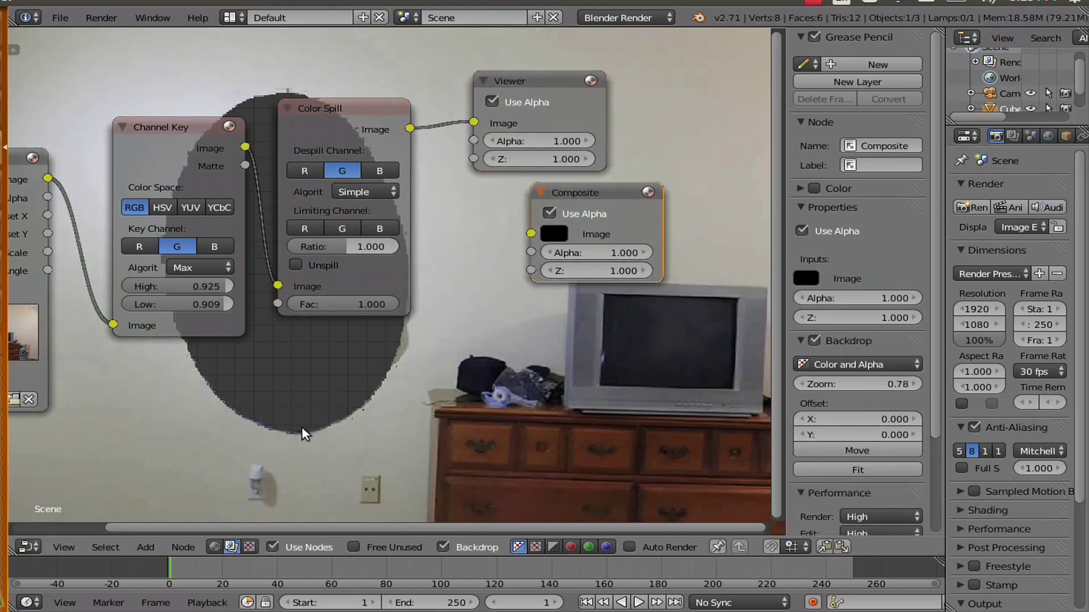
scroll(469, 273, down, 1)
scroll(275, 309, down, 1)
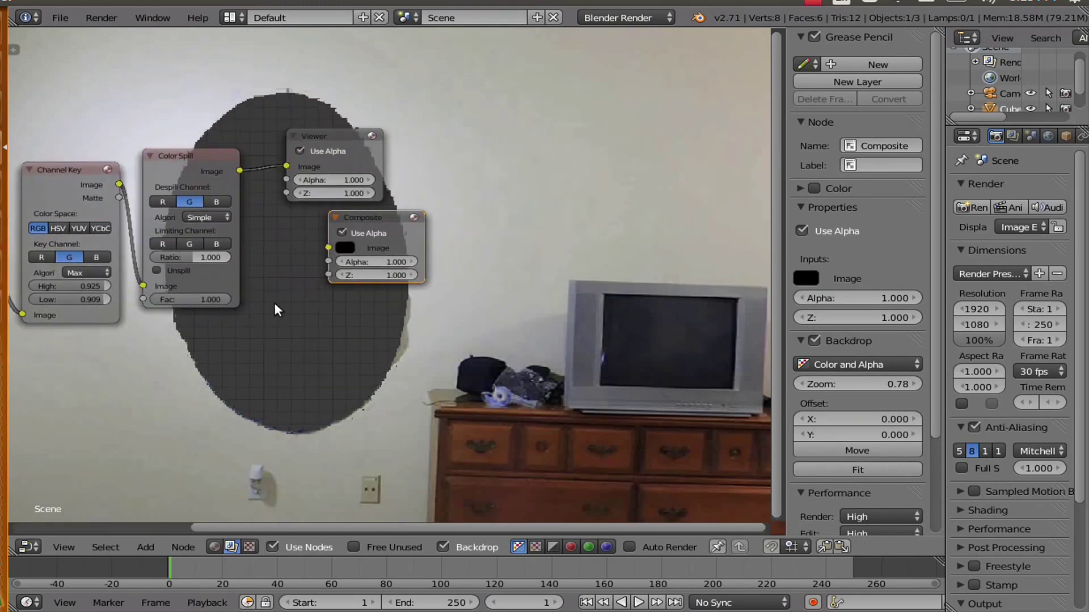
scroll(338, 198, down, 2)
- Shift Viewer and Composite right and add a lower Movie Clip node holding greentut's fire.mp4
drag(338, 198, 443, 182)
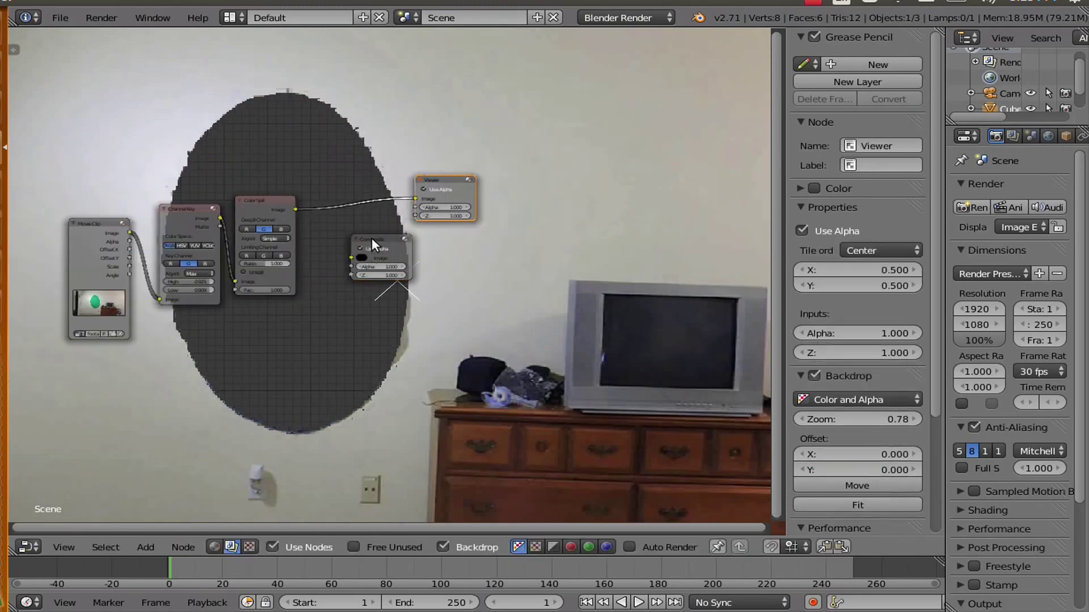
drag(372, 237, 511, 237)
key(shift+a)
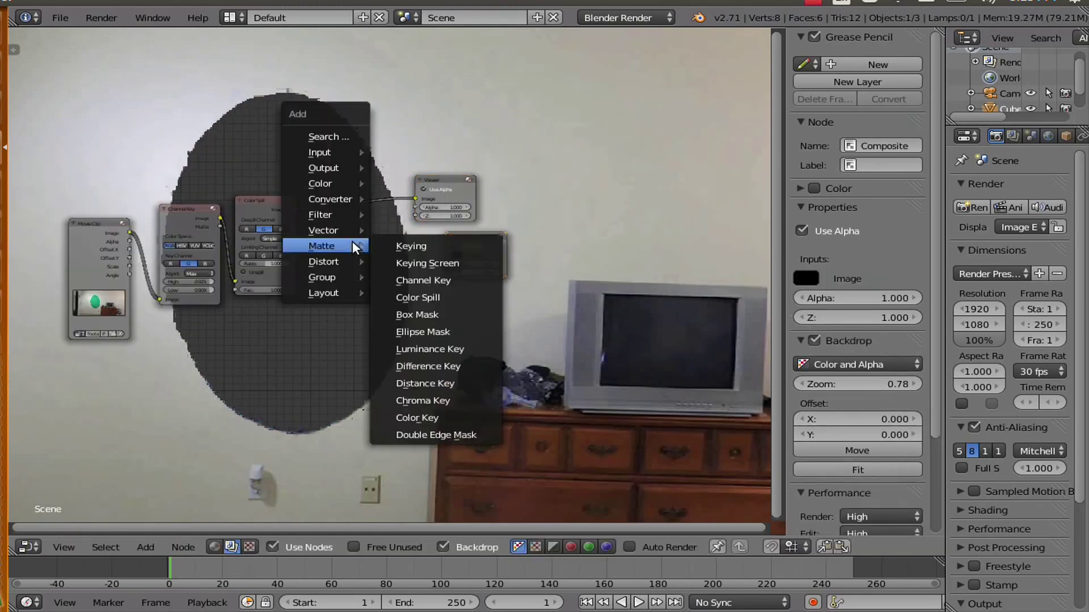
click(418, 187)
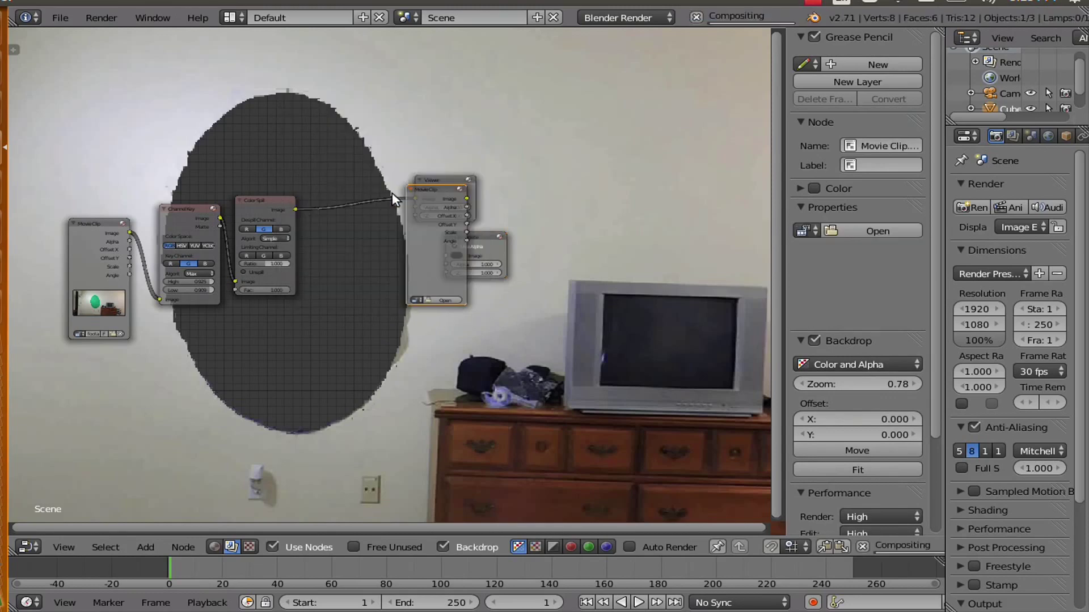
click(236, 334)
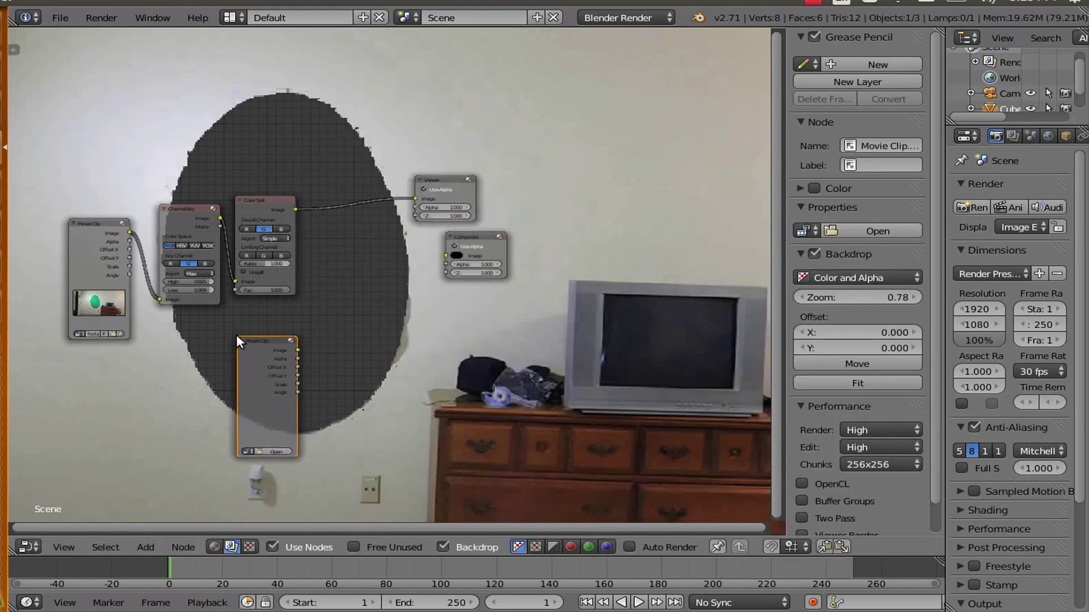
scroll(326, 406, up, 2)
scroll(383, 302, up, 2)
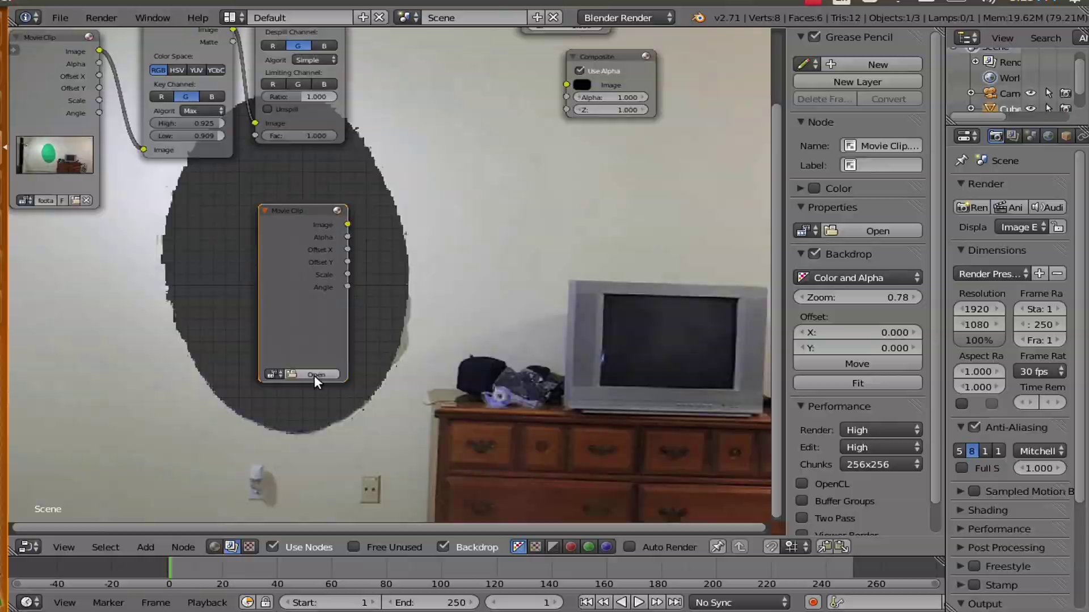
click(314, 374)
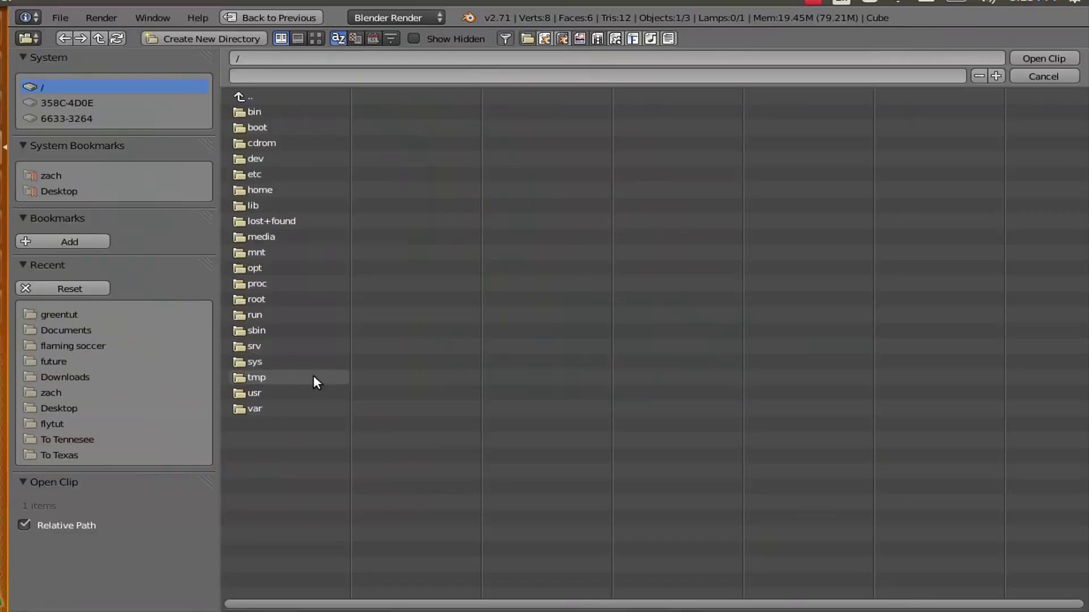
click(57, 316)
click(261, 127)
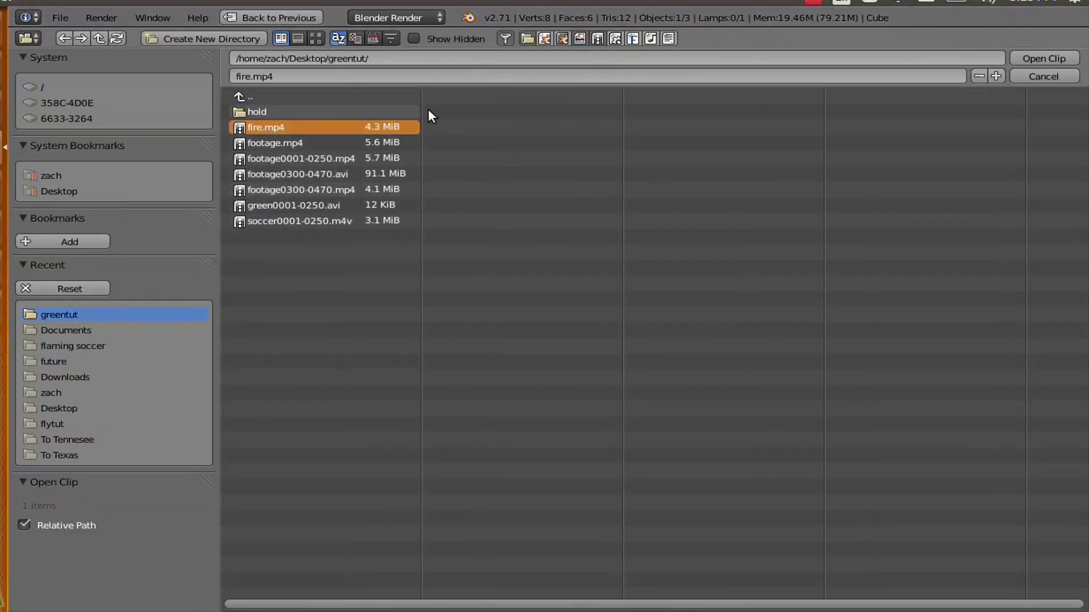
click(1039, 57)
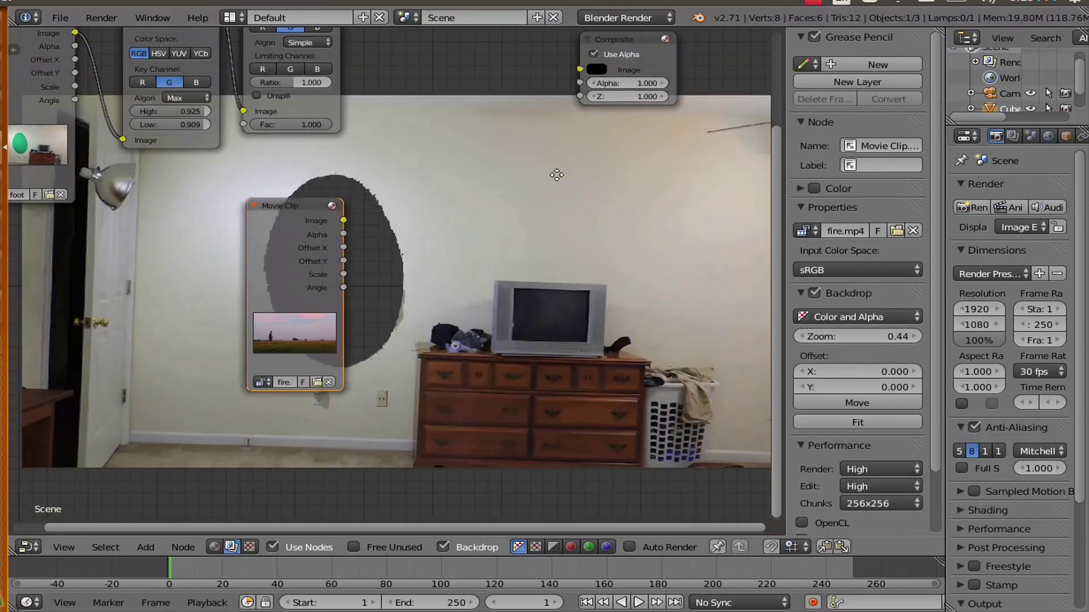
- Add an Alpha Over with Color Spill over the fire clip, Convert Premul on, feeding the Viewer
middle_drag(511, 246, 344, 194)
key(shift+a)
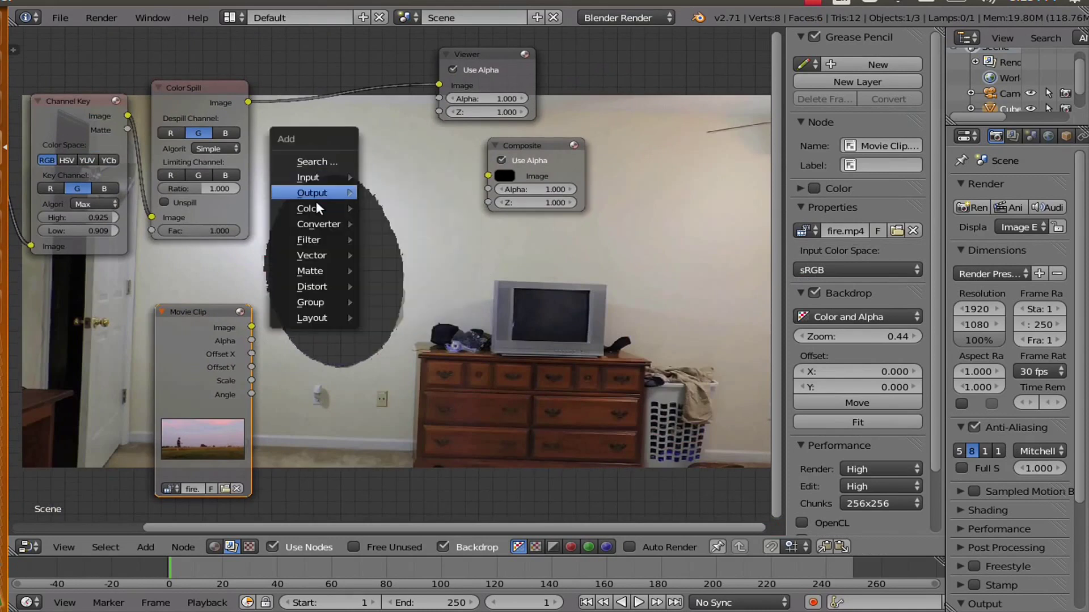
click(404, 226)
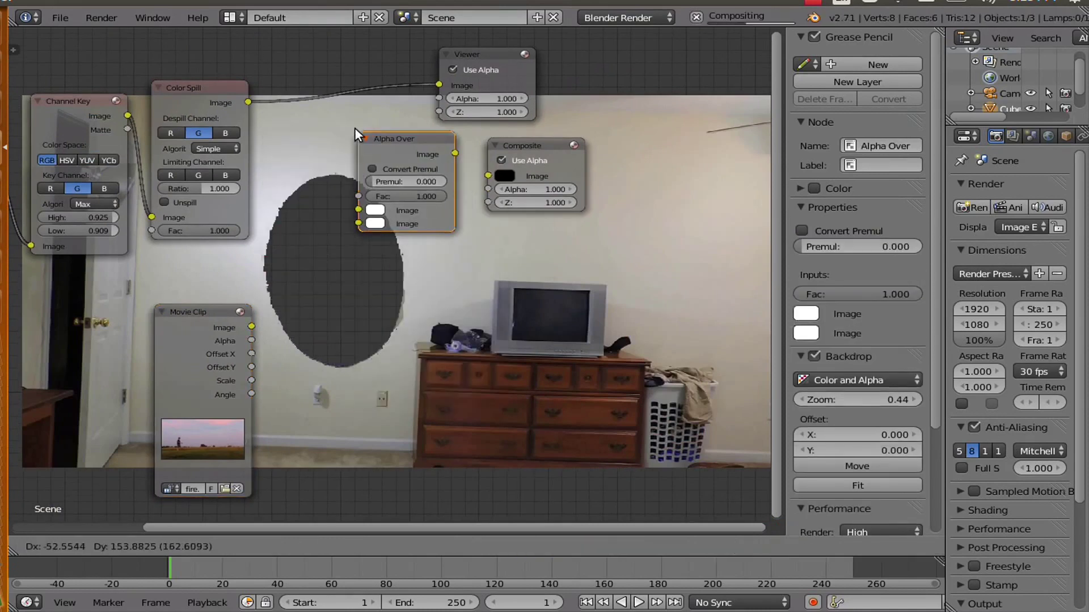
click(354, 128)
drag(249, 103, 355, 222)
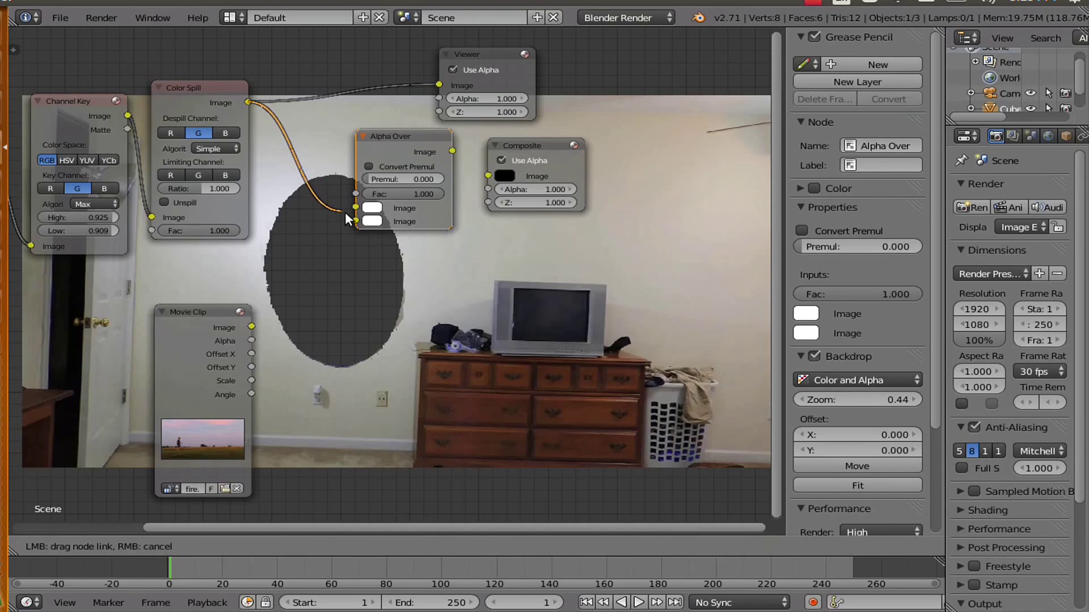
drag(251, 326, 356, 209)
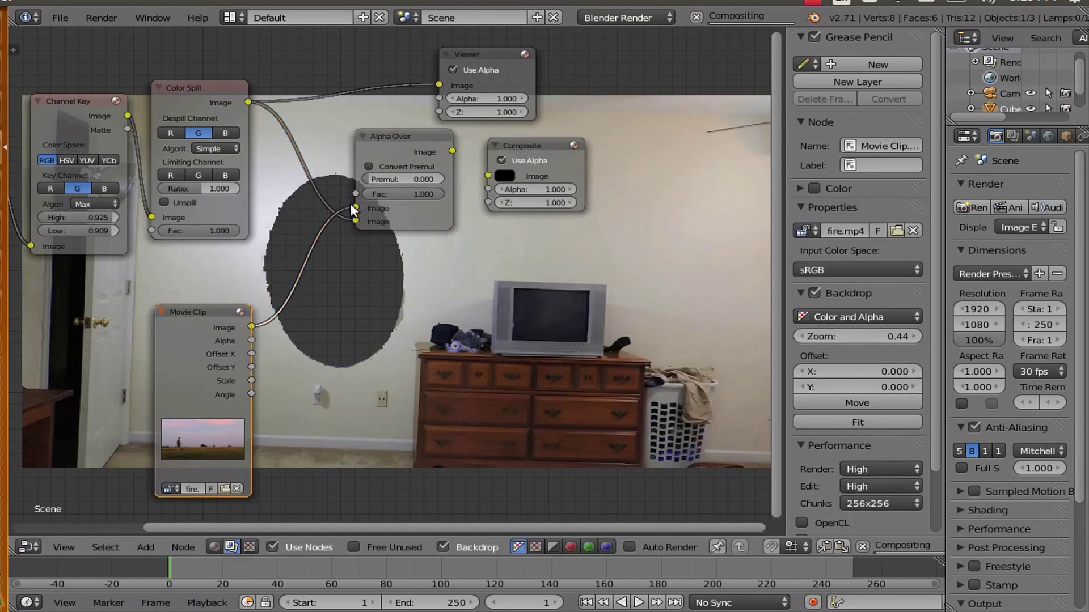
click(370, 167)
drag(489, 53, 554, 53)
drag(452, 150, 506, 85)
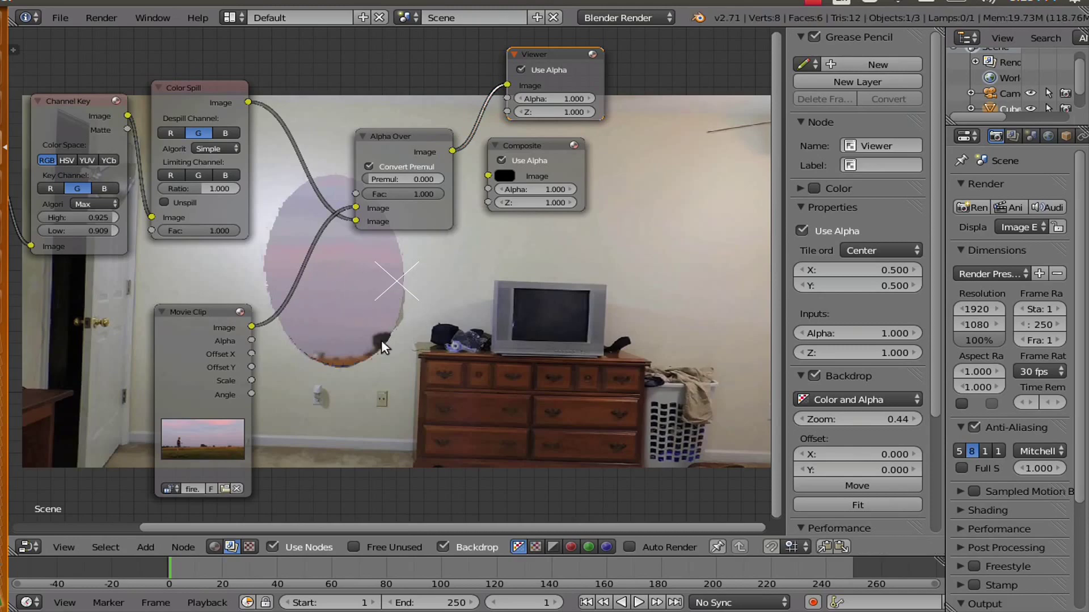
mouse_move(382, 340)
middle_down()
mouse_move(366, 272)
mouse_move(329, 295)
middle_up()
- Jump to frame 80 and drop a Transform node onto the fire clip's link
drag(289, 275, 178, 289)
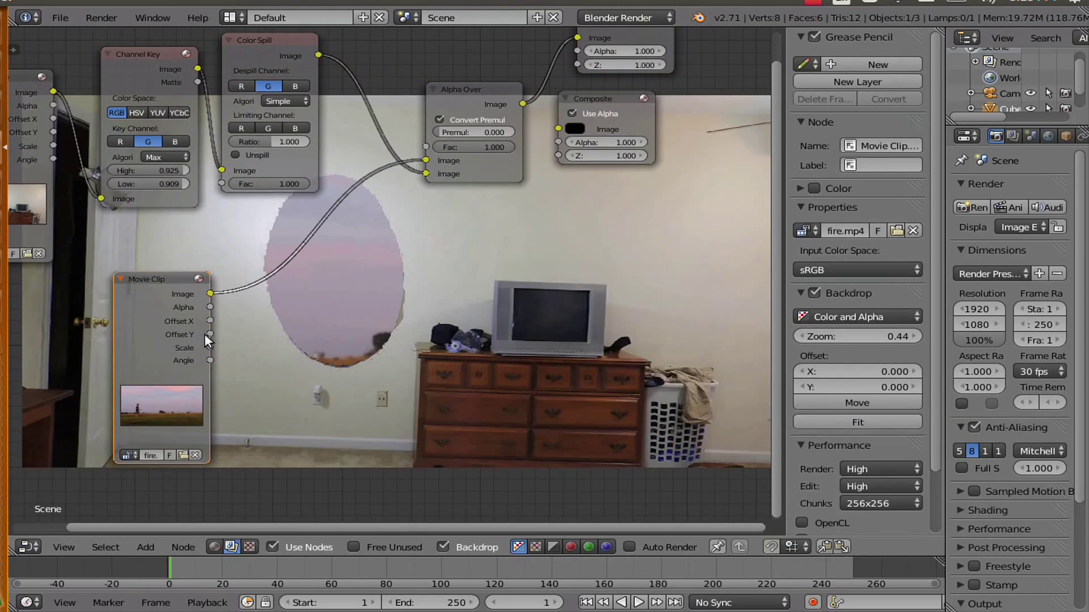
click(386, 568)
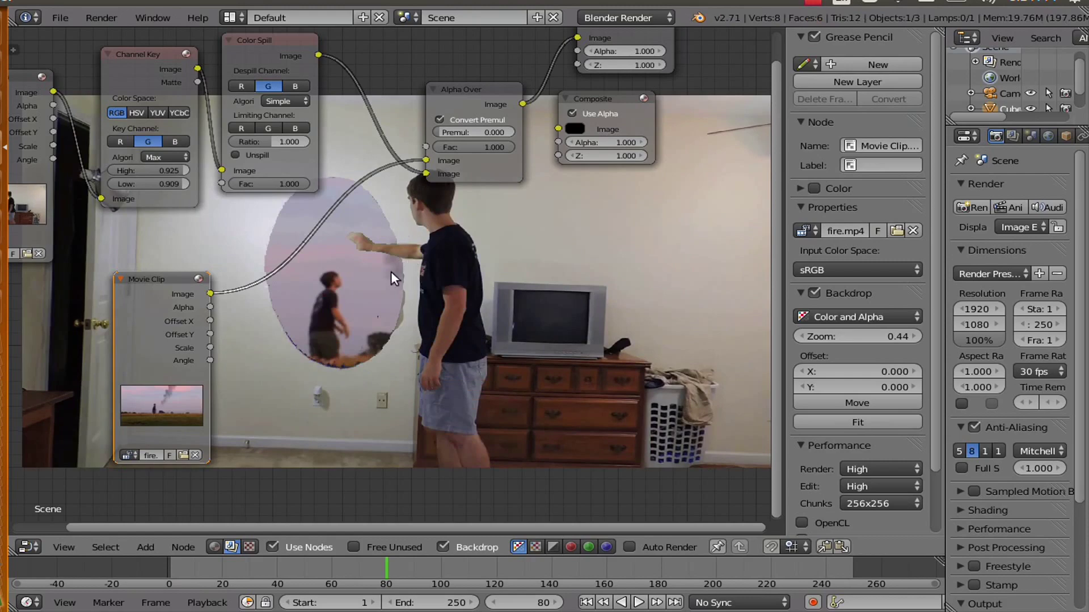
key(shift+a)
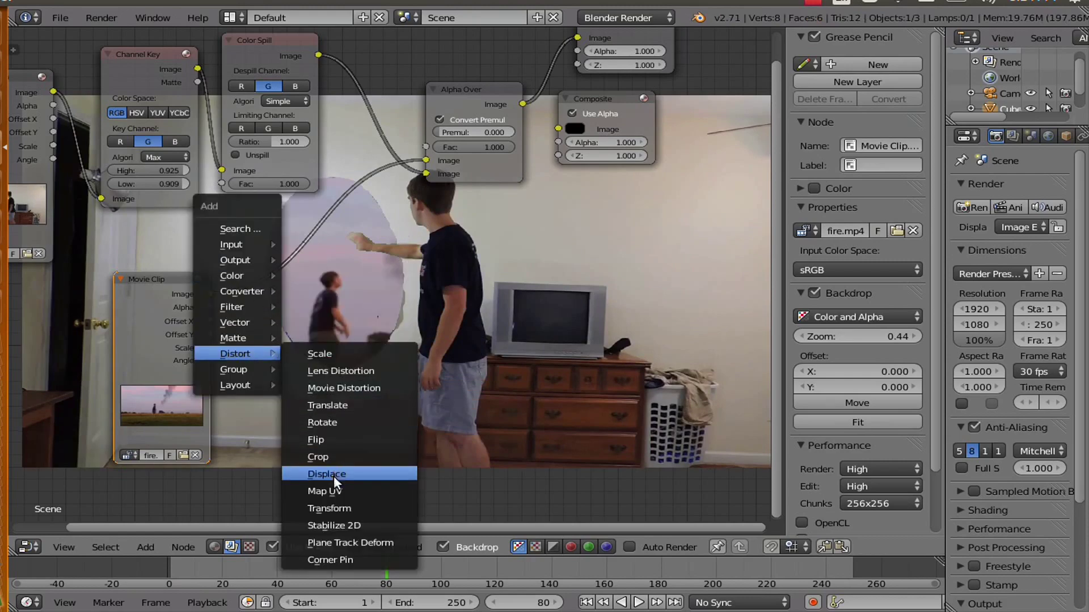
click(331, 508)
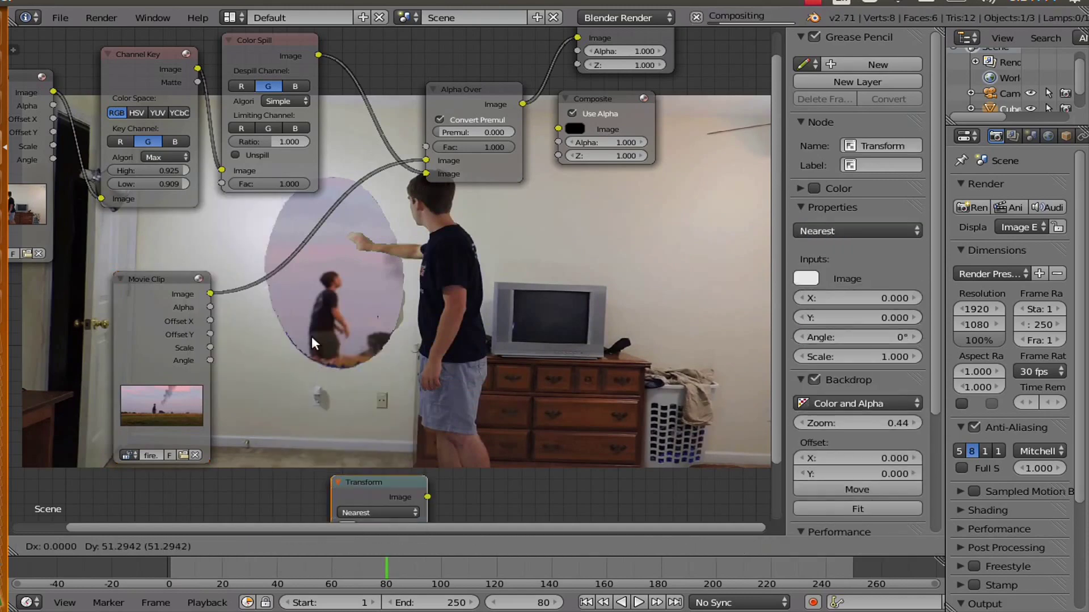
click(259, 204)
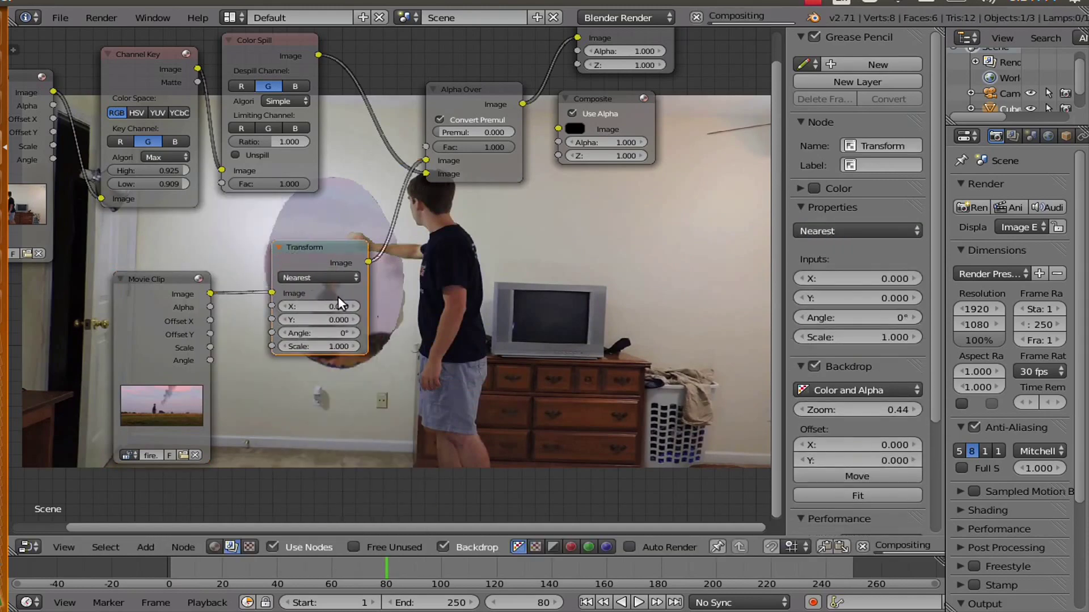
middle_drag(420, 324, 350, 283)
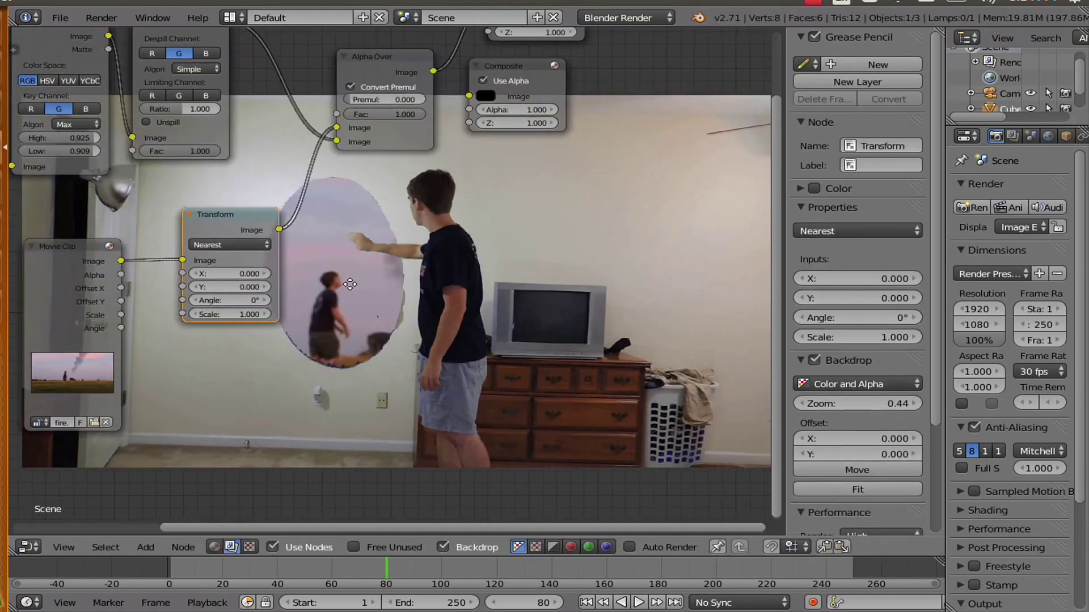
- Set the Transform Scale to 0.57, X to -98 and Y to 30
click(228, 316)
text(.57)
key(Return)
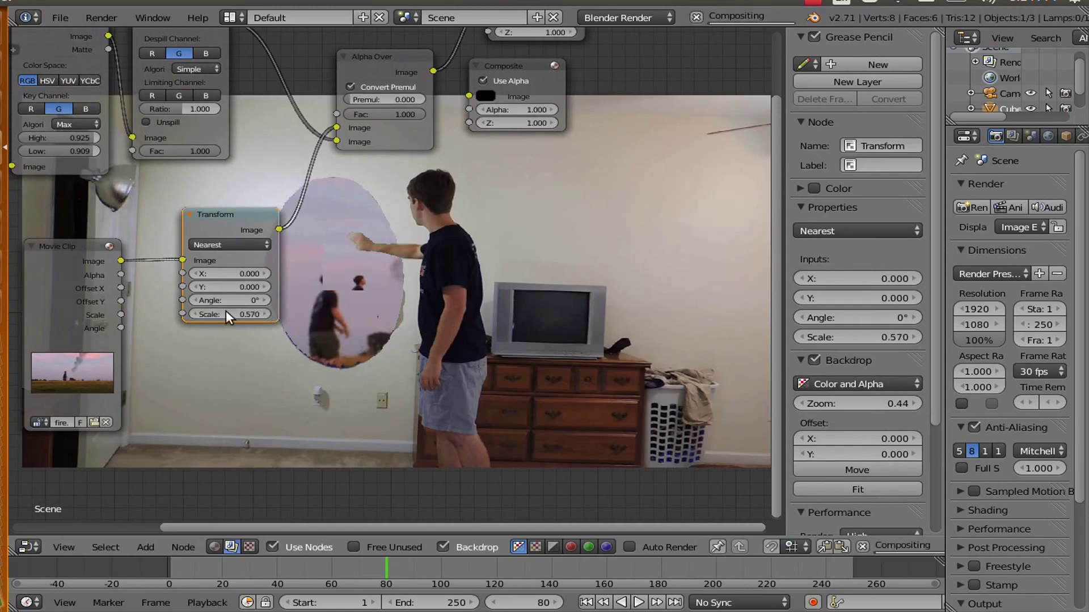
click(225, 273)
text(-98)
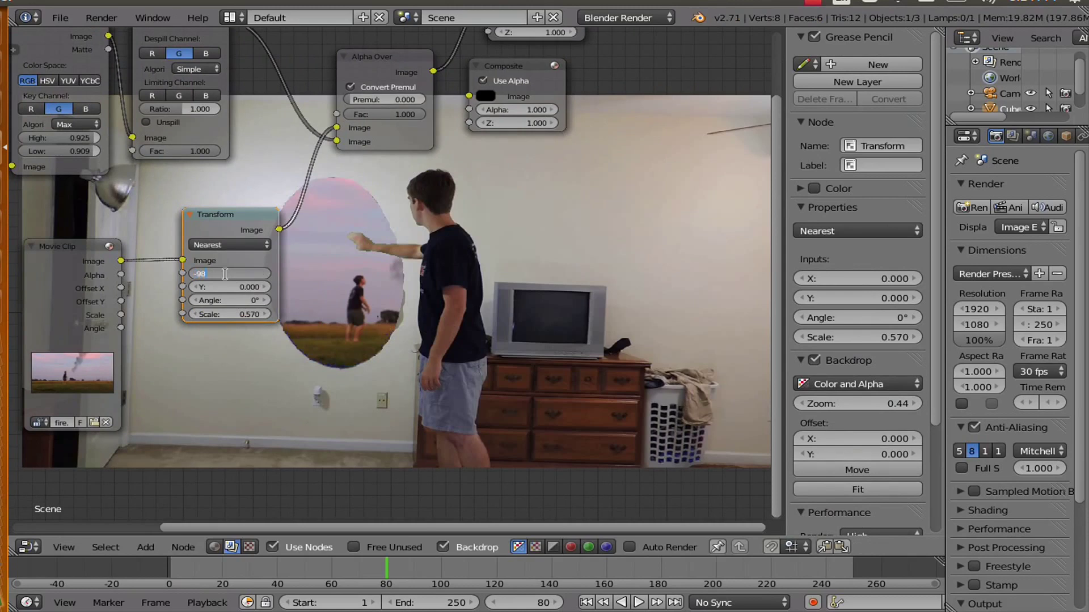
key(Return)
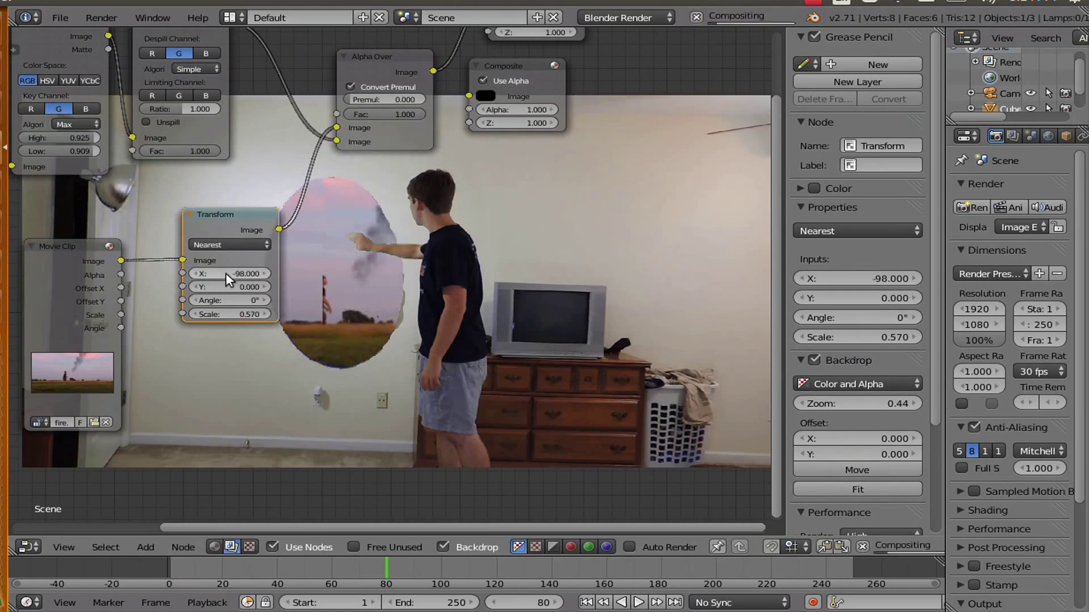
click(222, 286)
text(30)
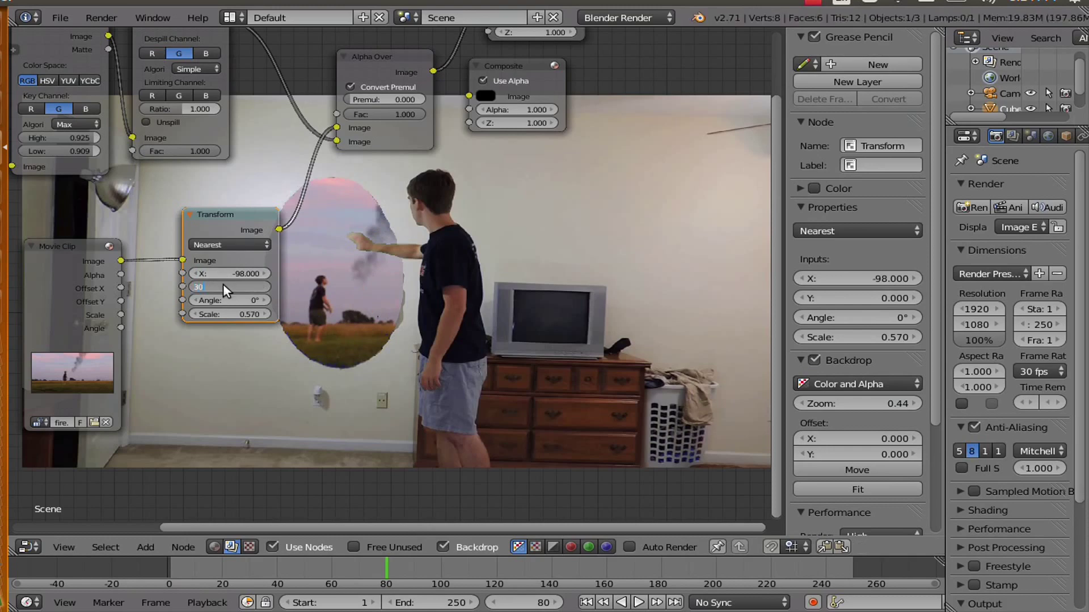
key(Return)
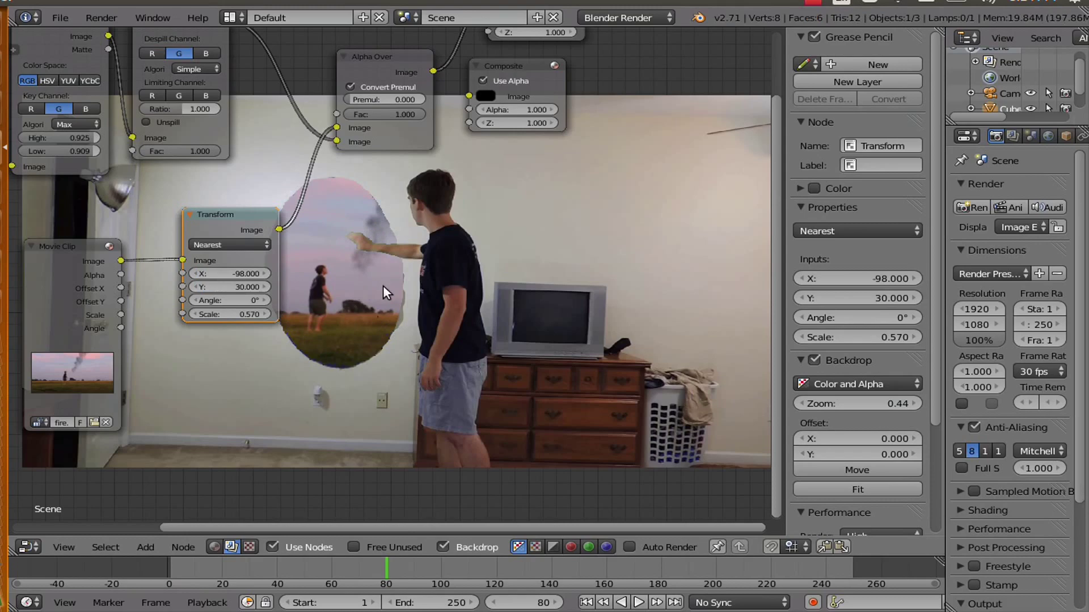
scroll(384, 285, down, 2)
scroll(341, 290, down, 1)
scroll(429, 234, down, 1)
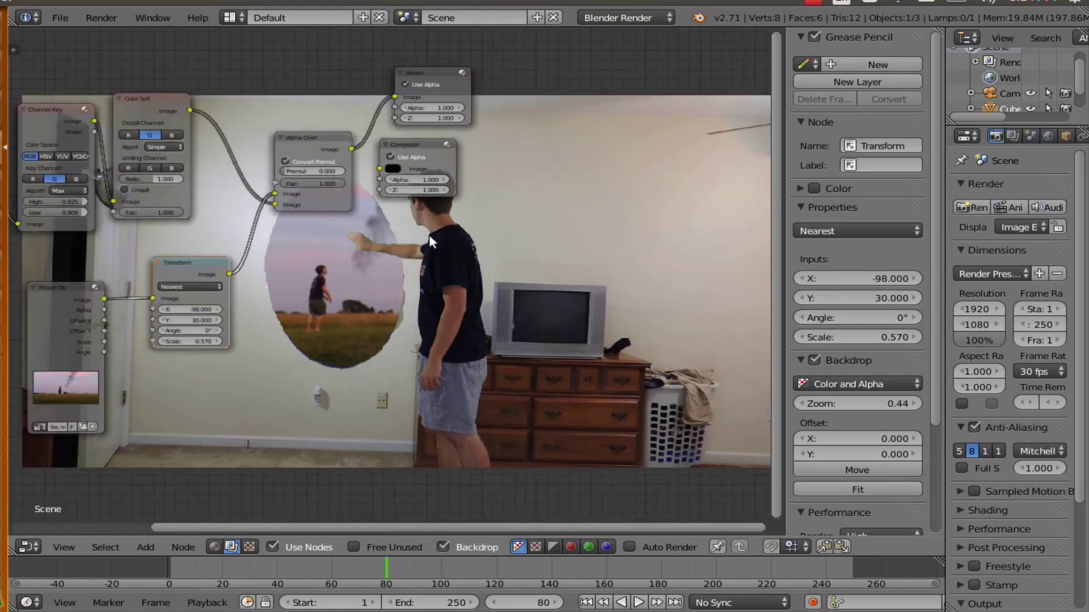
scroll(429, 233, up, 1)
scroll(375, 310, up, 1)
scroll(375, 310, up, 1)
- Move the Composite node right and link the Alpha Over Image output into its Image input
click(370, 192)
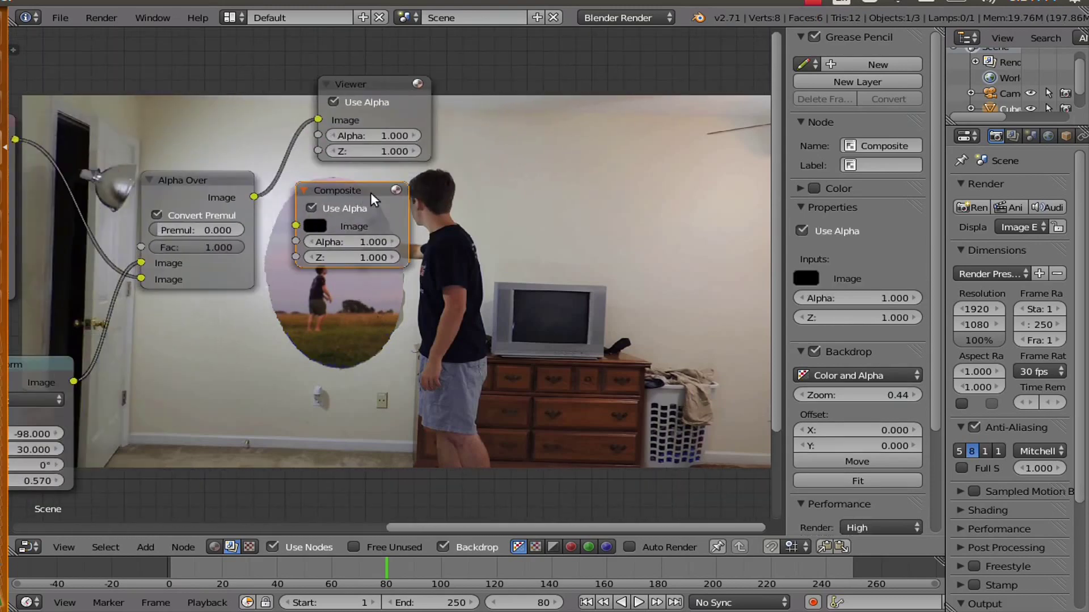
drag(370, 198, 463, 194)
drag(254, 196, 389, 221)
scroll(608, 334, down, 1)
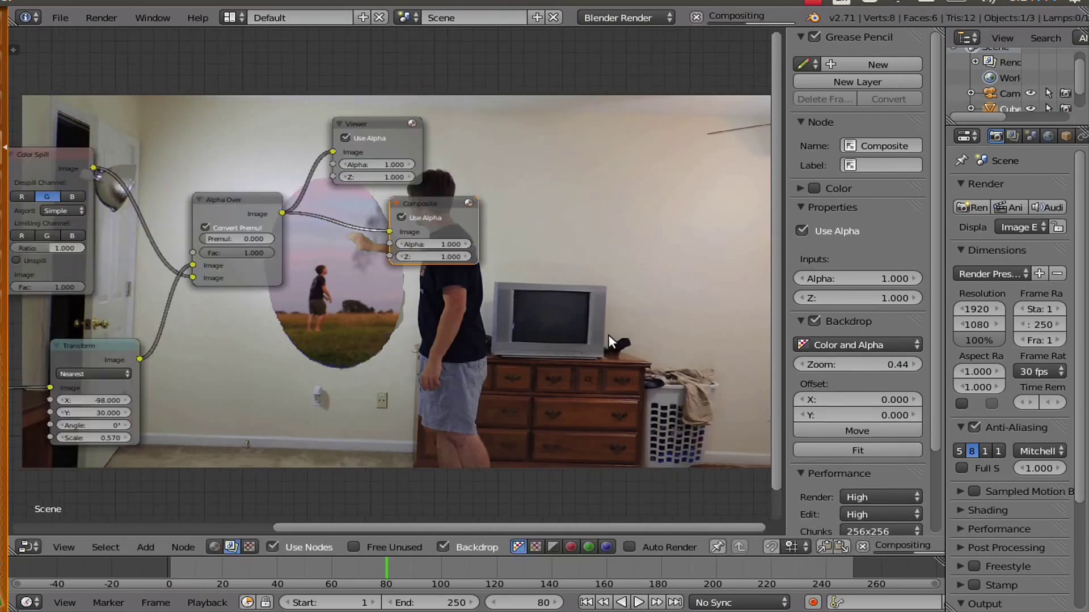
middle_drag(608, 334, 578, 271)
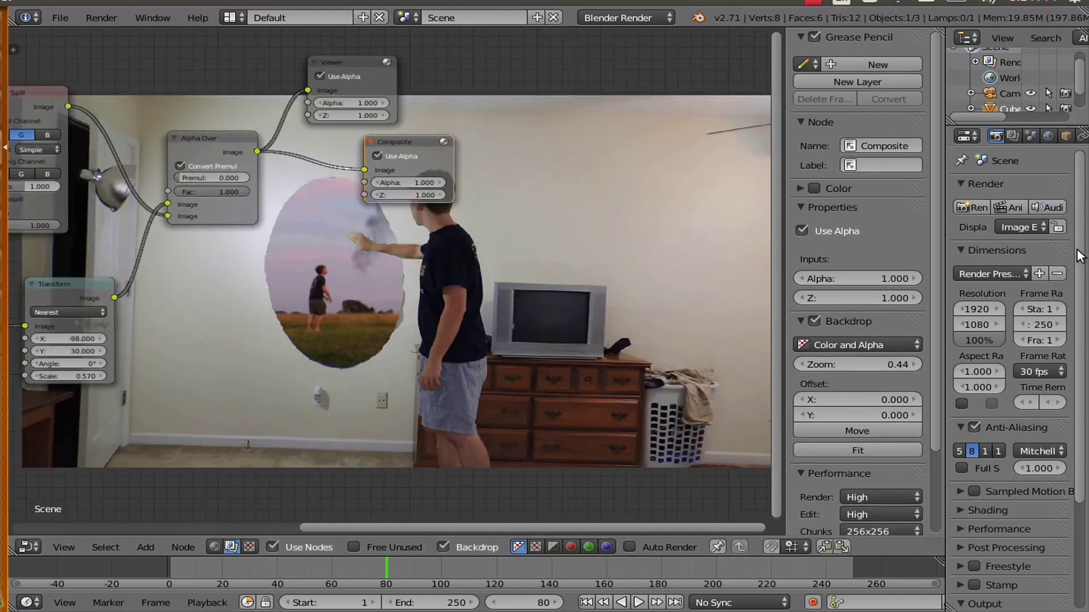
drag(1078, 255, 1086, 374)
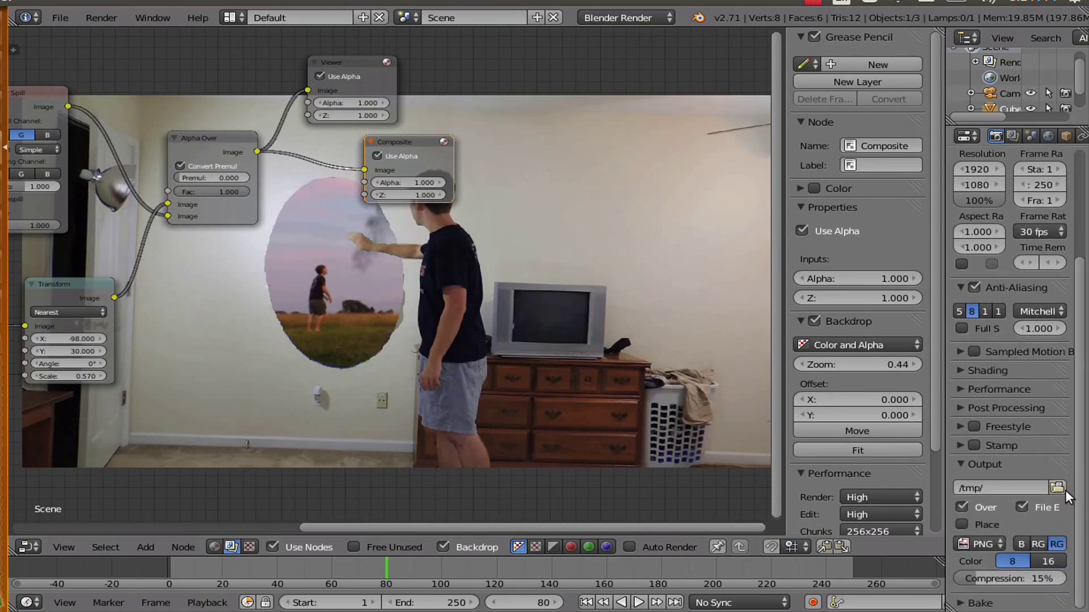
- Set the render output path to the greentut folder with file name 'green'
click(1056, 488)
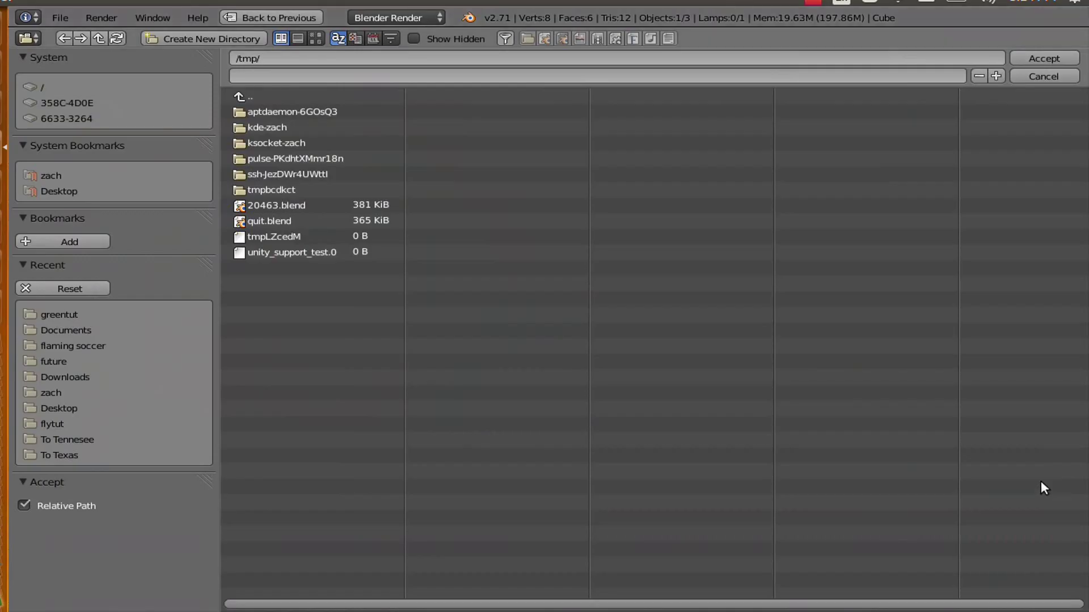
click(48, 310)
click(281, 75)
text(green)
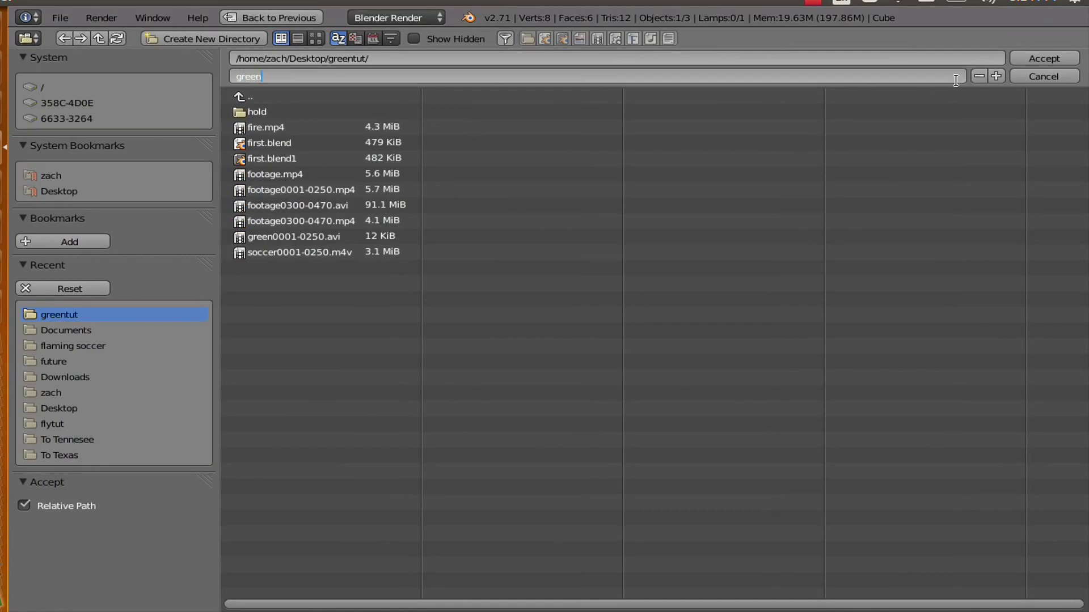
click(1034, 59)
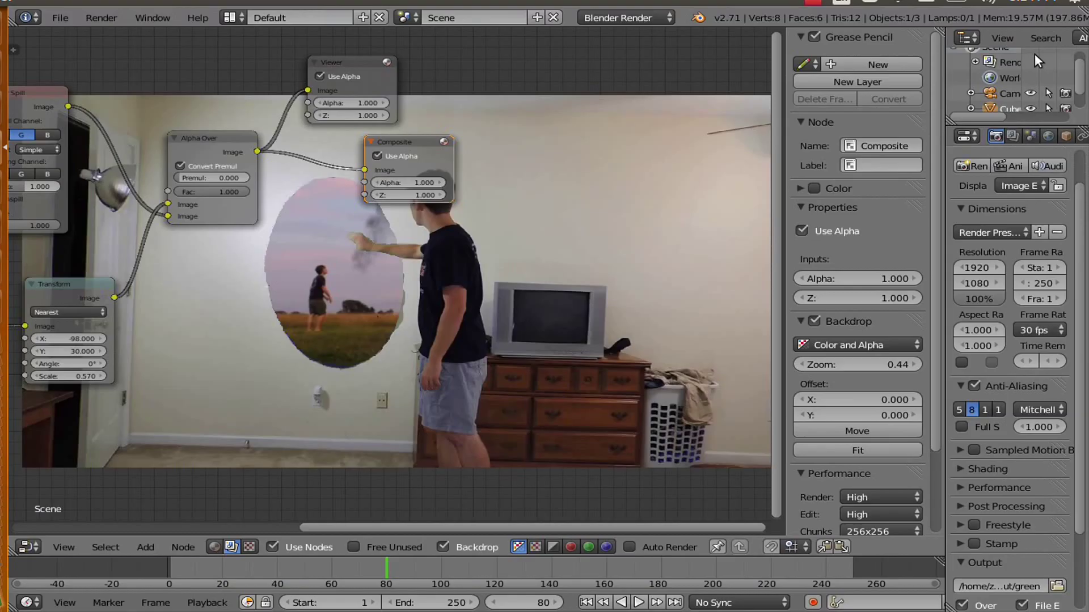
scroll(1005, 421, down, 3)
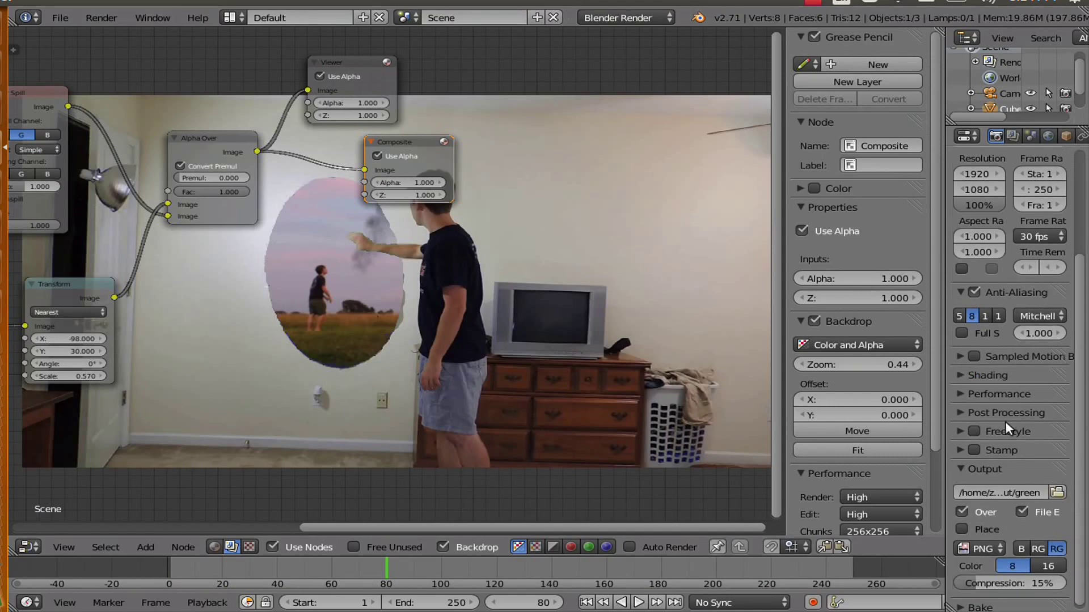
- Set the output File Format to MPEG with the MPEG-4 container under Encoding
click(987, 537)
click(940, 490)
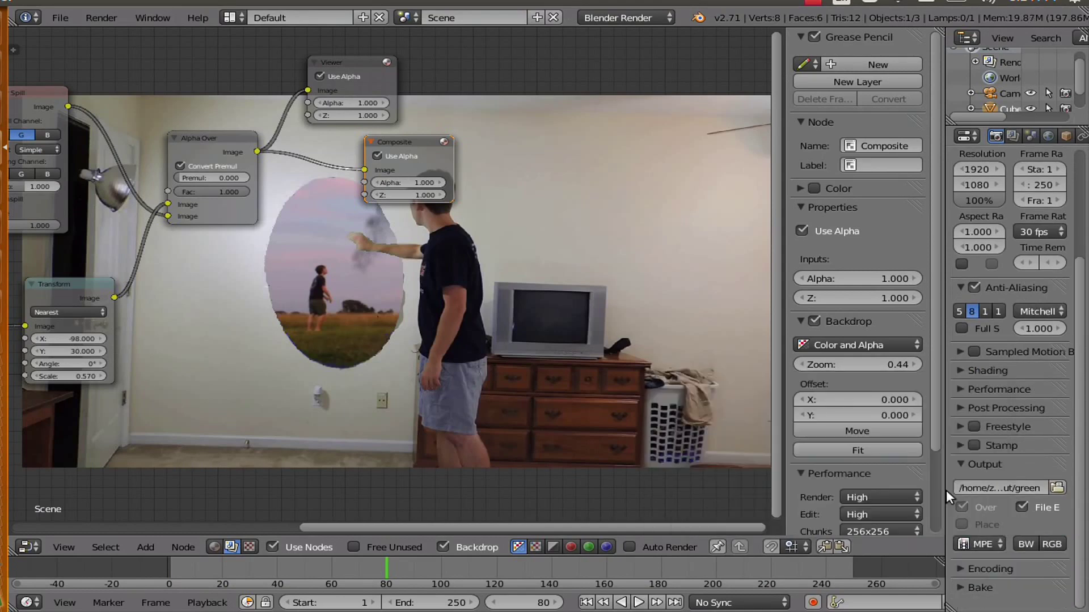
click(959, 568)
scroll(973, 540, down, 5)
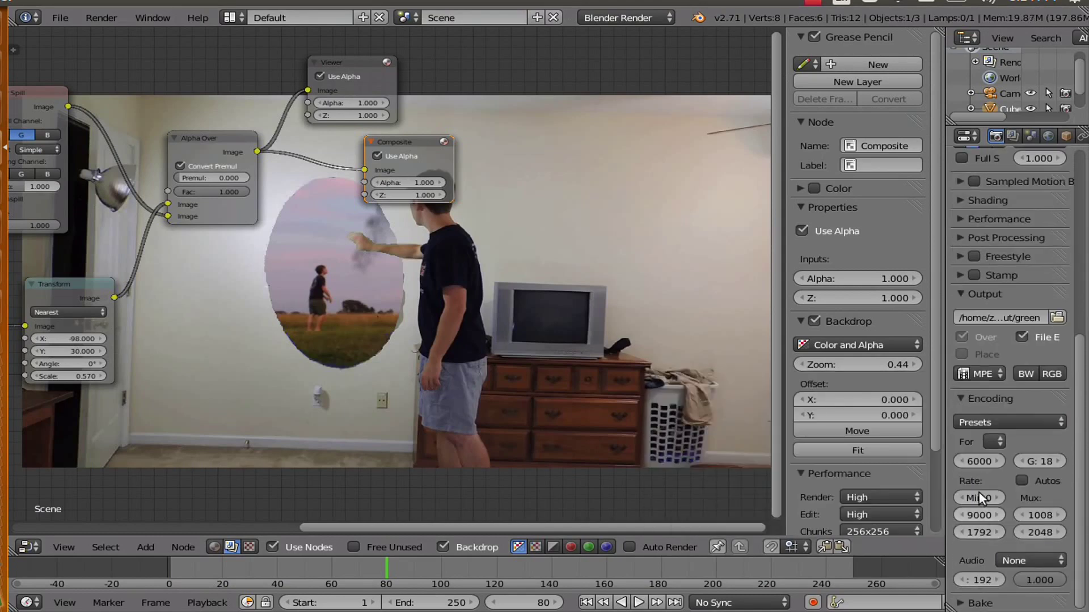
drag(944, 439, 857, 439)
click(938, 442)
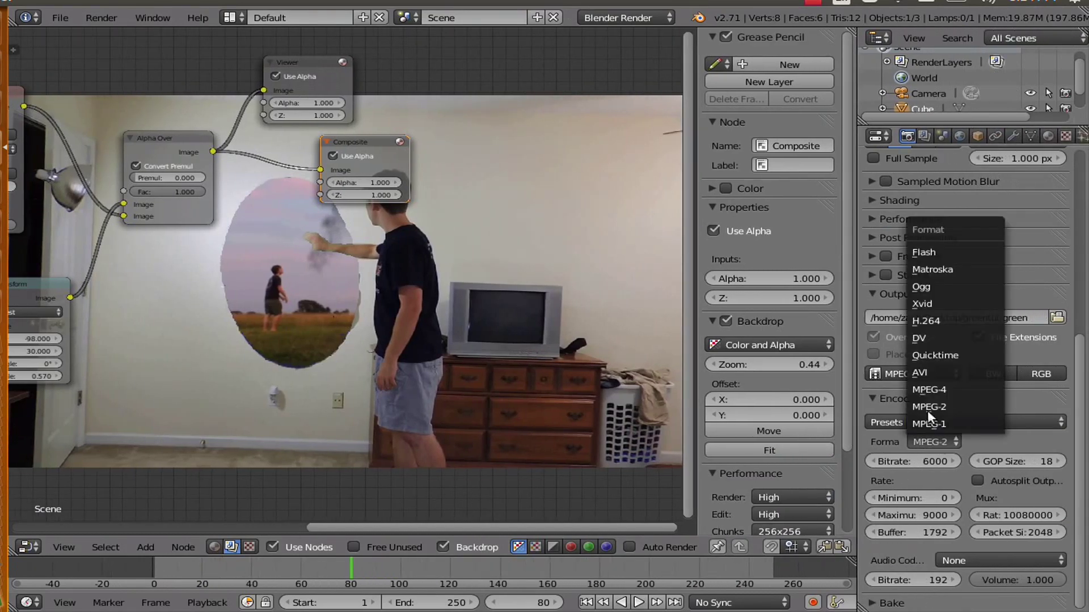
click(926, 388)
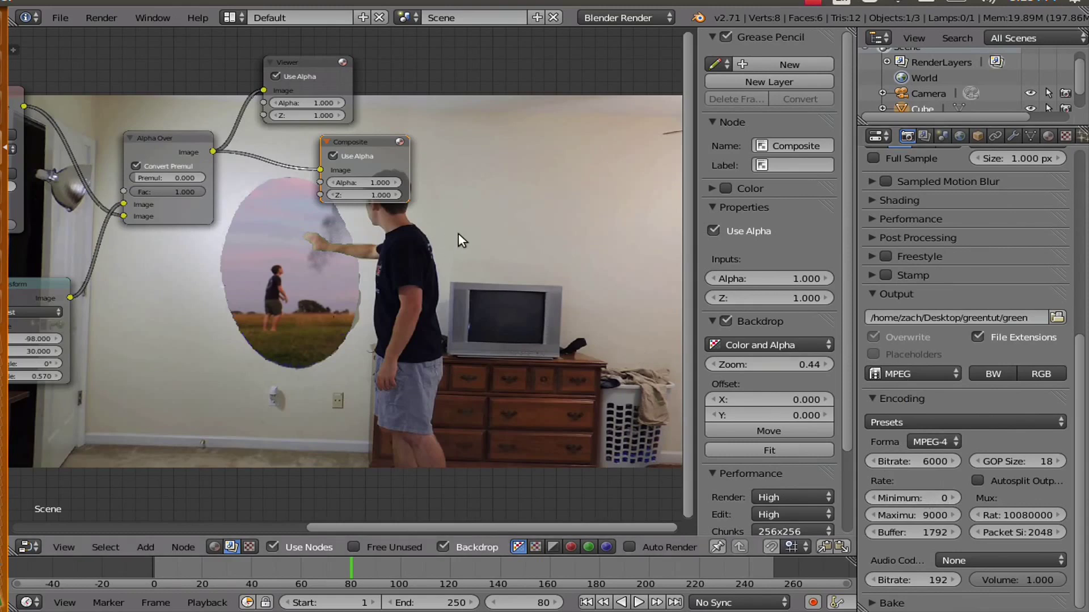
scroll(504, 299, down, 1)
scroll(1008, 299, up, 1)
scroll(1010, 300, up, 1)
scroll(1009, 300, up, 1)
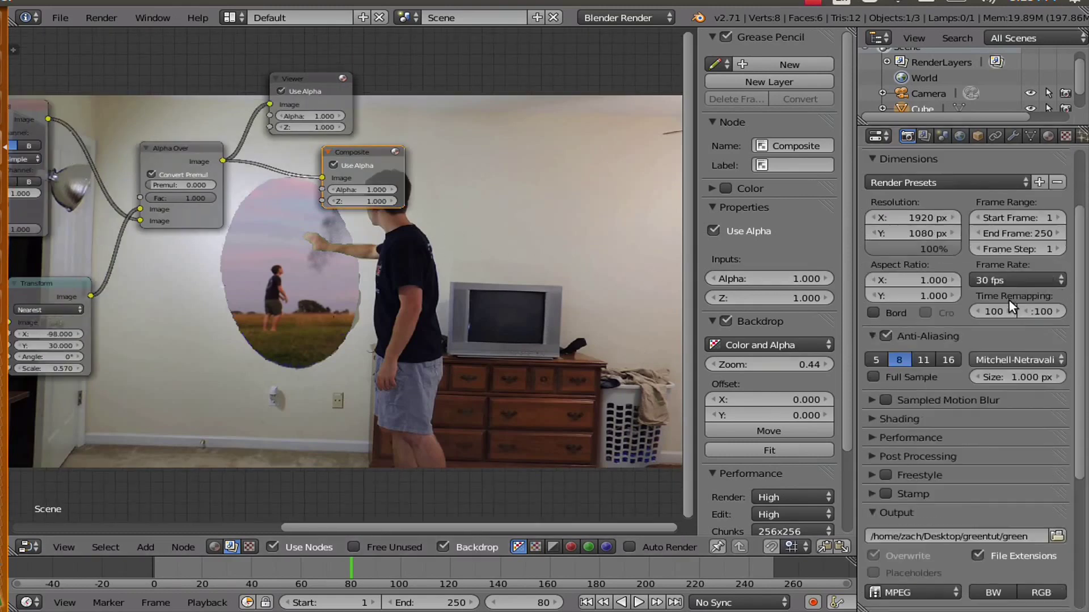
scroll(1009, 299, up, 2)
scroll(949, 244, up, 1)
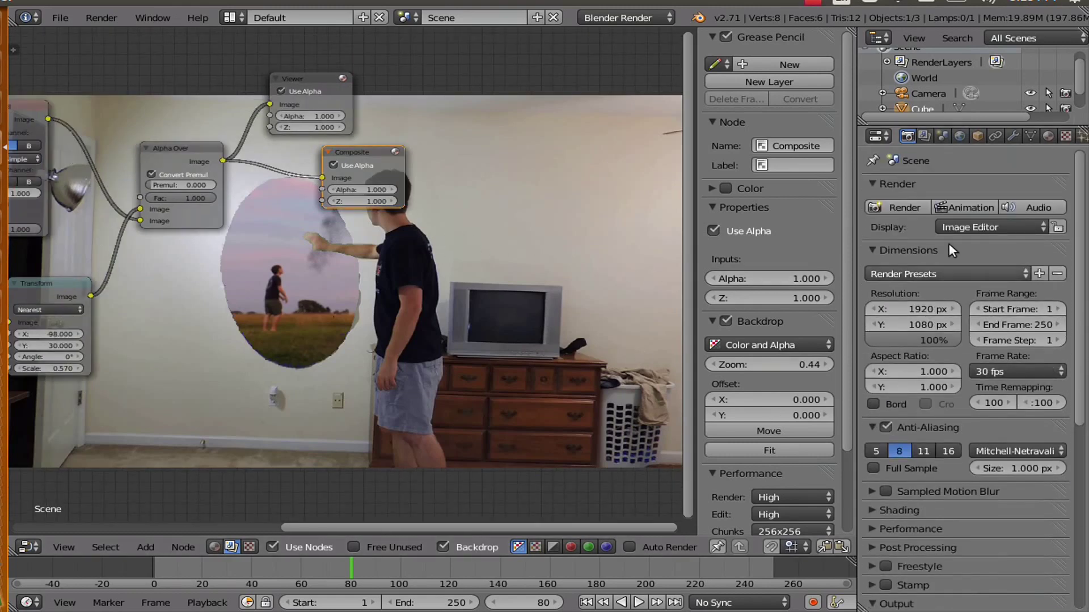
- Render all frames of the composite with the Animation button
click(947, 205)
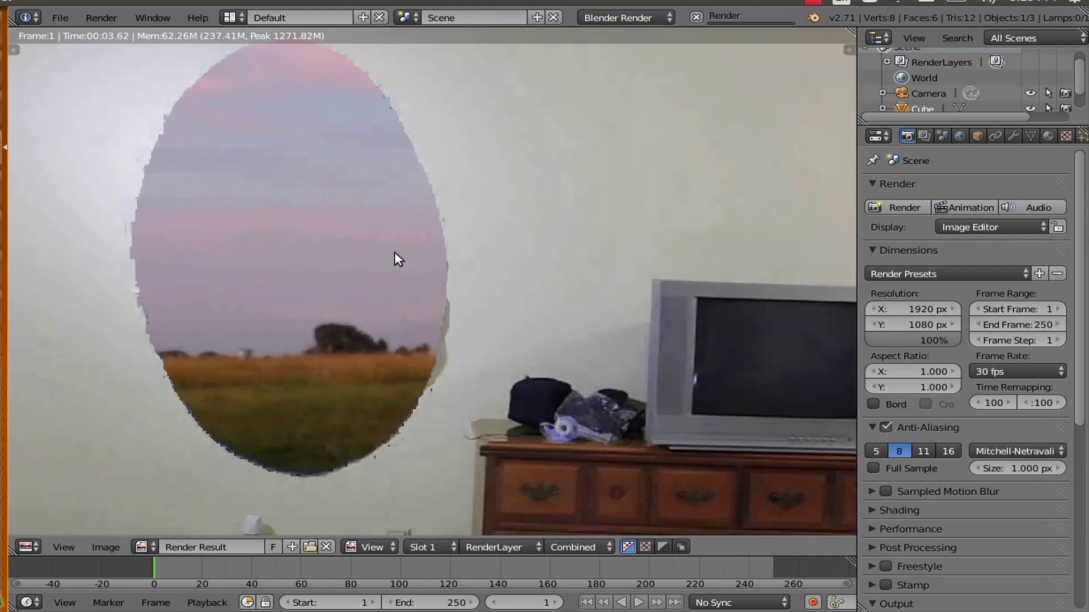
scroll(396, 259, down, 4)
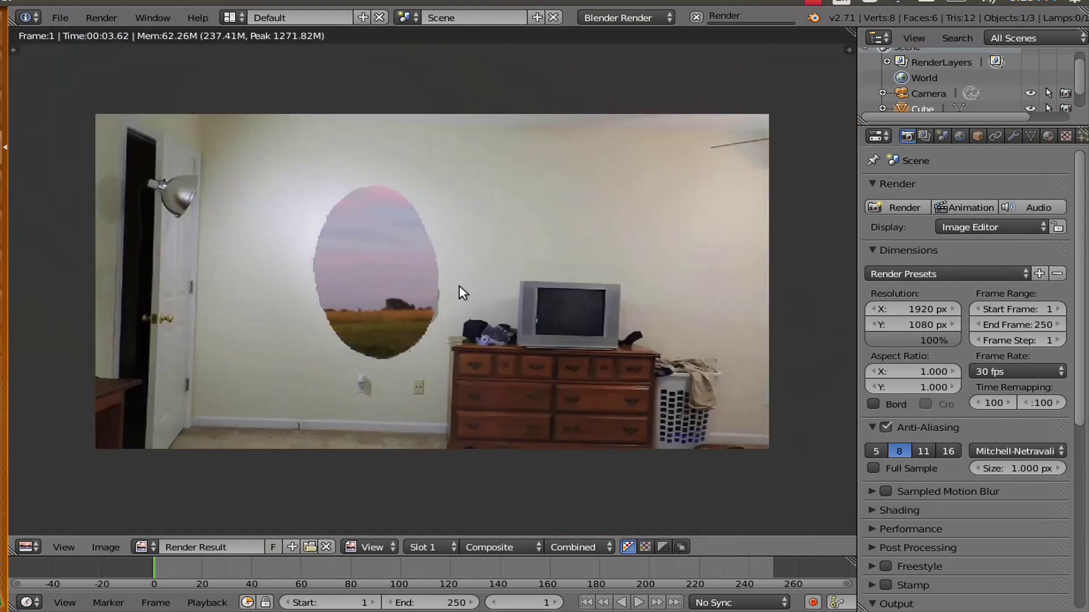